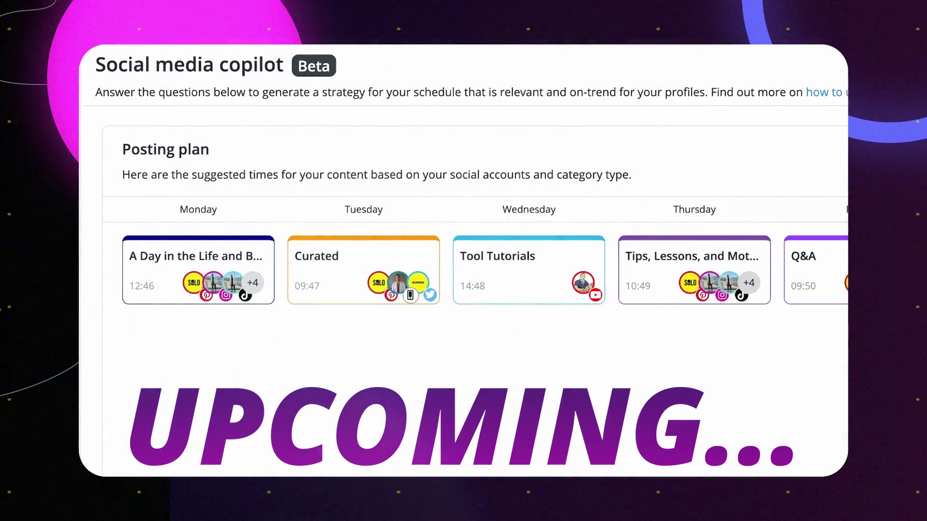
Step: Begin adding a LinkedIn profile from the Connect a new account section
{"action": "mouse_move", "coordinate": [189, 296]}
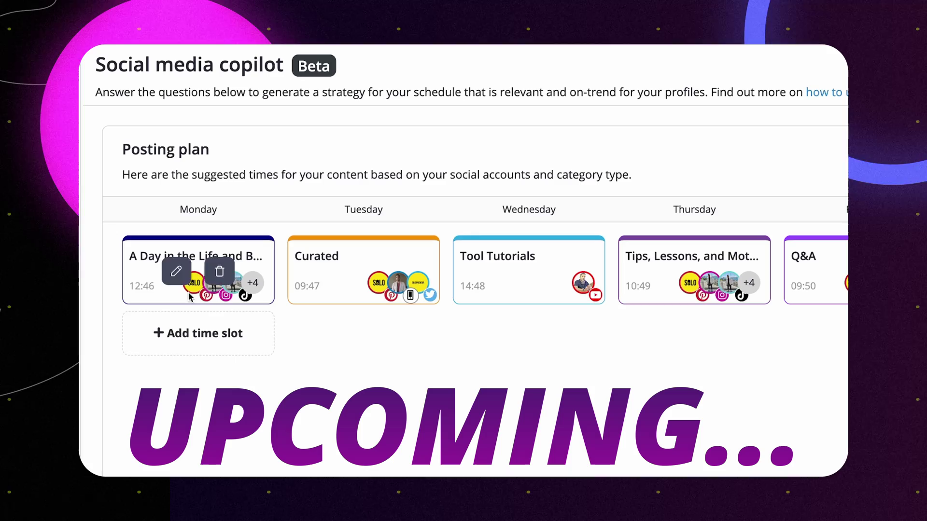
{"action": "mouse_move", "coordinate": [319, 281]}
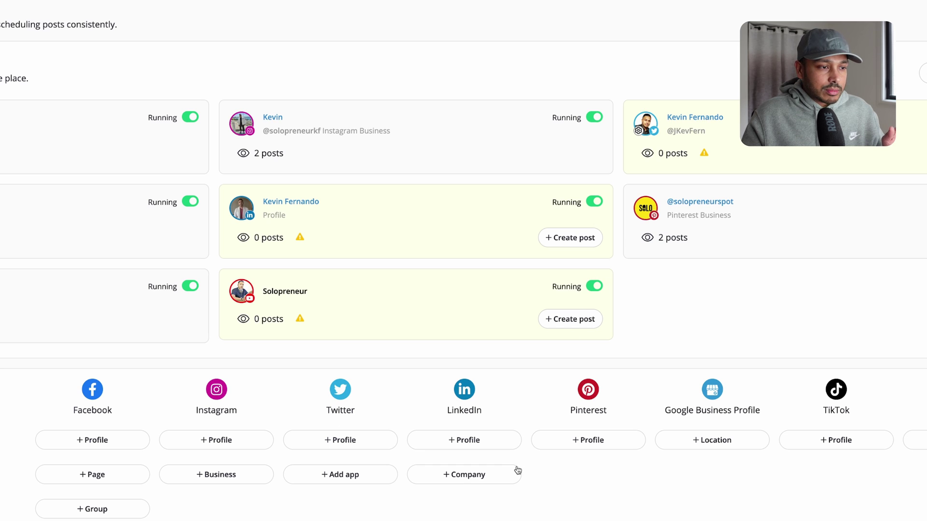
{"action": "left_click", "coordinate": [462, 444]}
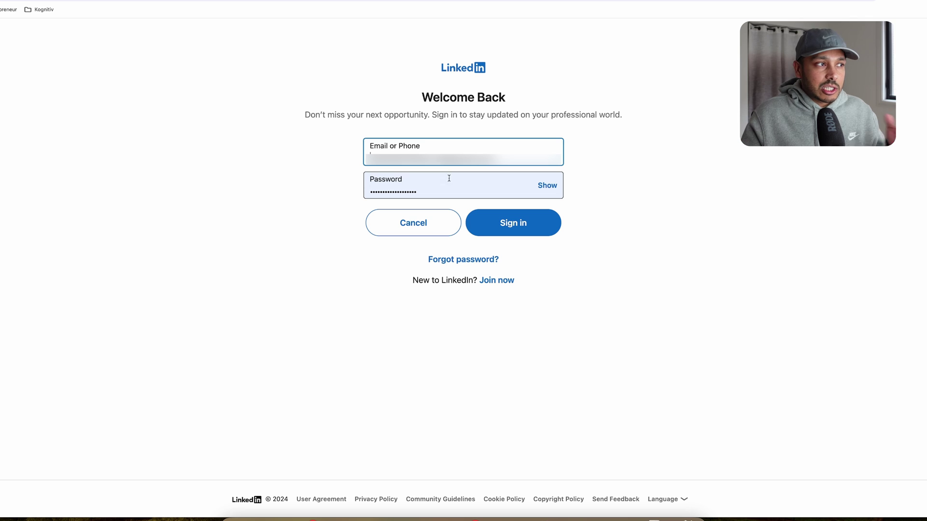
Step: Cancel the LinkedIn Welcome Back sign-in and return to the SocialBee dashboard
{"action": "left_click", "coordinate": [404, 223]}
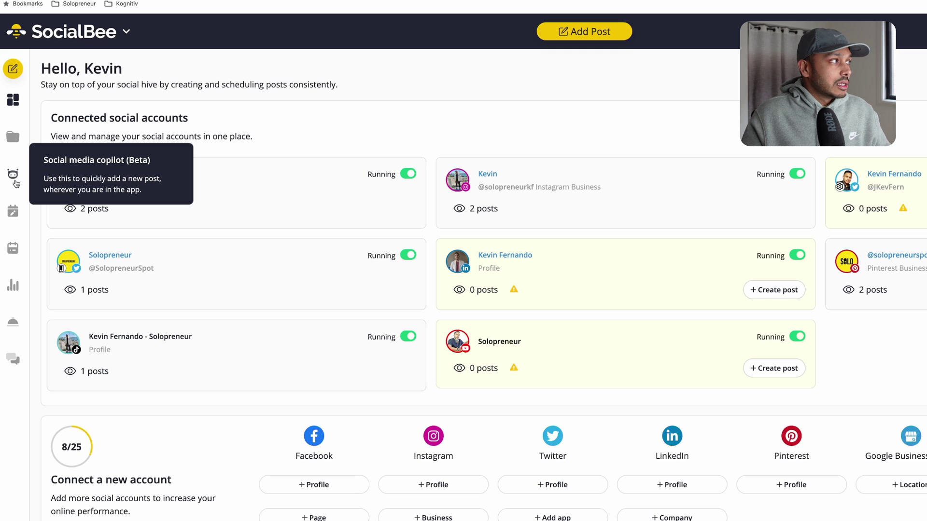
Step: Open the Social media copilot and review the saved business, tone and customer answers
{"action": "left_click", "coordinate": [13, 175]}
{"action": "scroll", "coordinate": [483, 313], "scroll_direction": "up", "scroll_amount": 5}
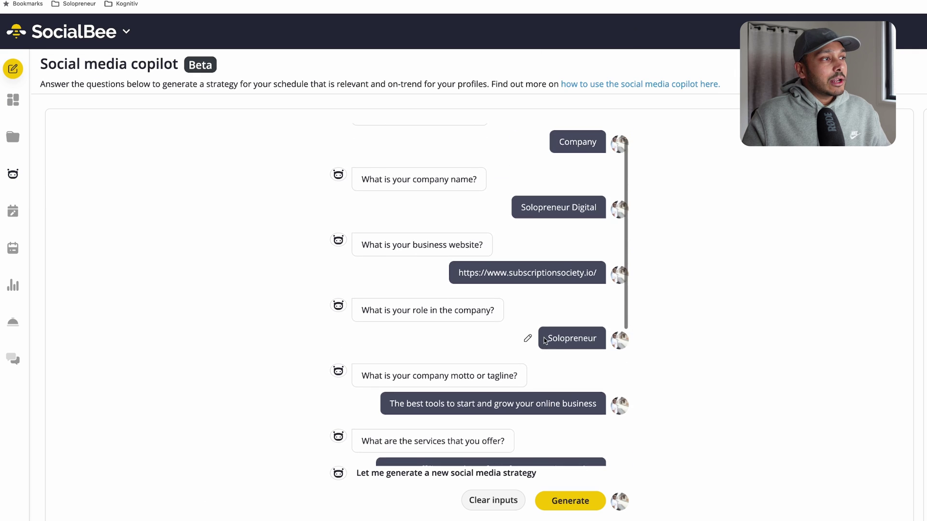
{"action": "scroll", "coordinate": [545, 340], "scroll_direction": "up", "scroll_amount": 1}
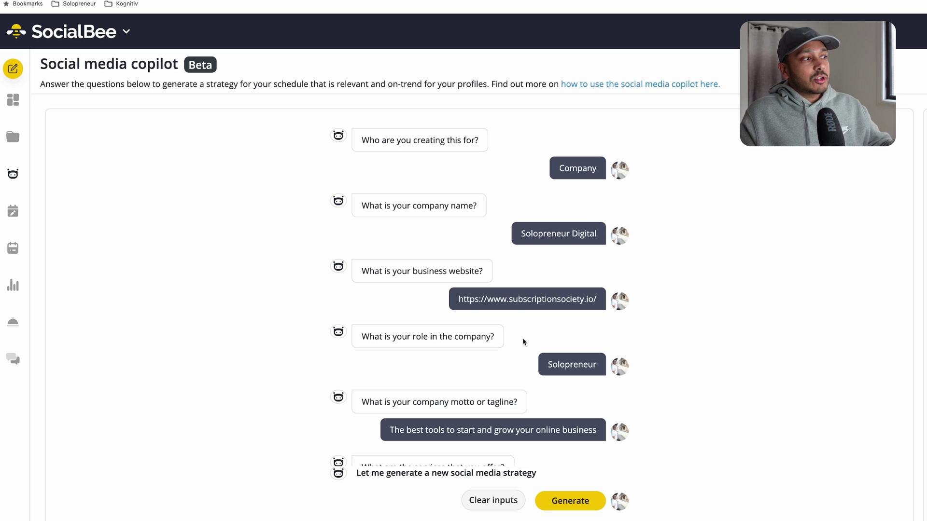
{"action": "scroll", "coordinate": [483, 299], "scroll_direction": "down", "scroll_amount": 10}
{"action": "scroll", "coordinate": [495, 285], "scroll_direction": "up", "scroll_amount": 10}
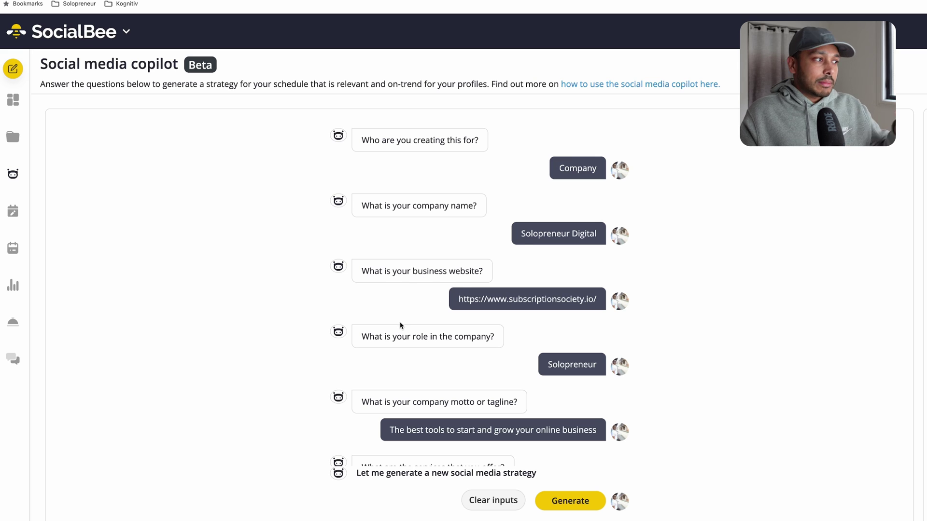
{"action": "scroll", "coordinate": [489, 300], "scroll_direction": "down", "scroll_amount": 2}
{"action": "scroll", "coordinate": [441, 317], "scroll_direction": "down", "scroll_amount": 3}
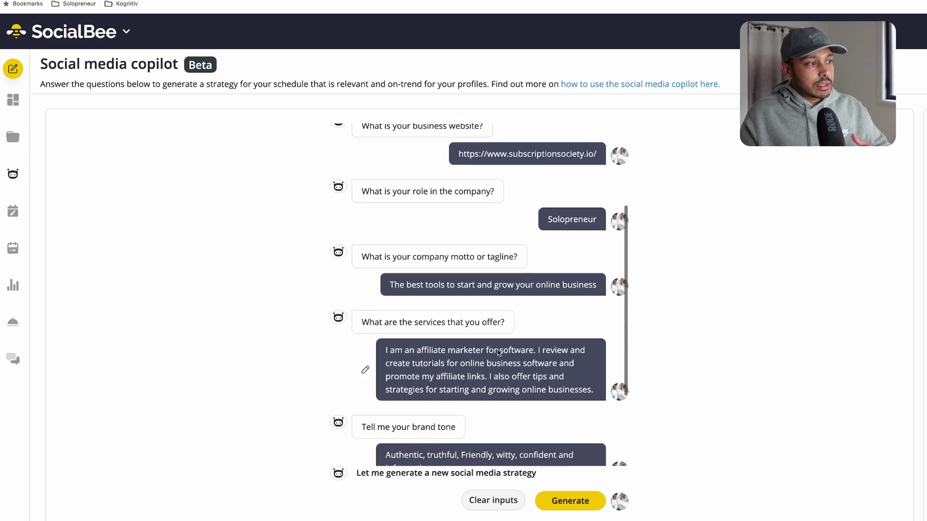
{"action": "scroll", "coordinate": [441, 317], "scroll_direction": "down", "scroll_amount": 1}
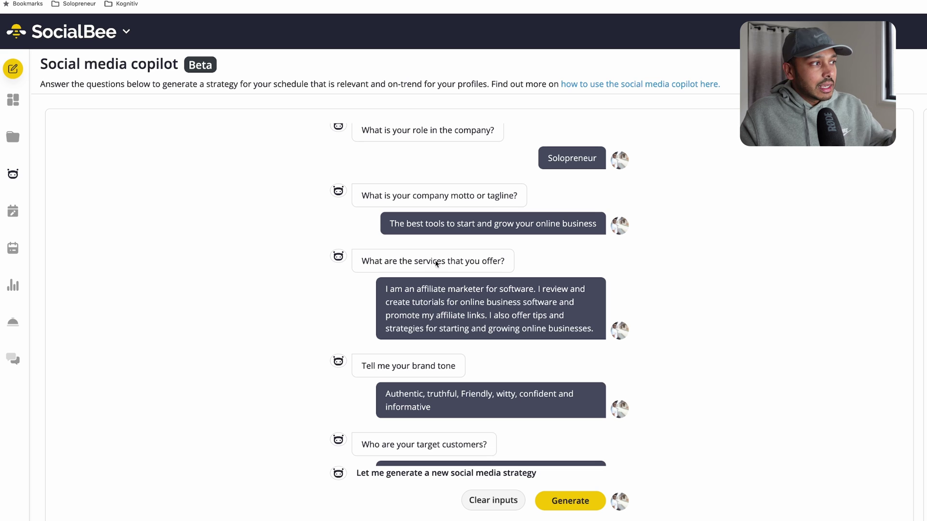
{"action": "scroll", "coordinate": [499, 362], "scroll_direction": "down", "scroll_amount": 3}
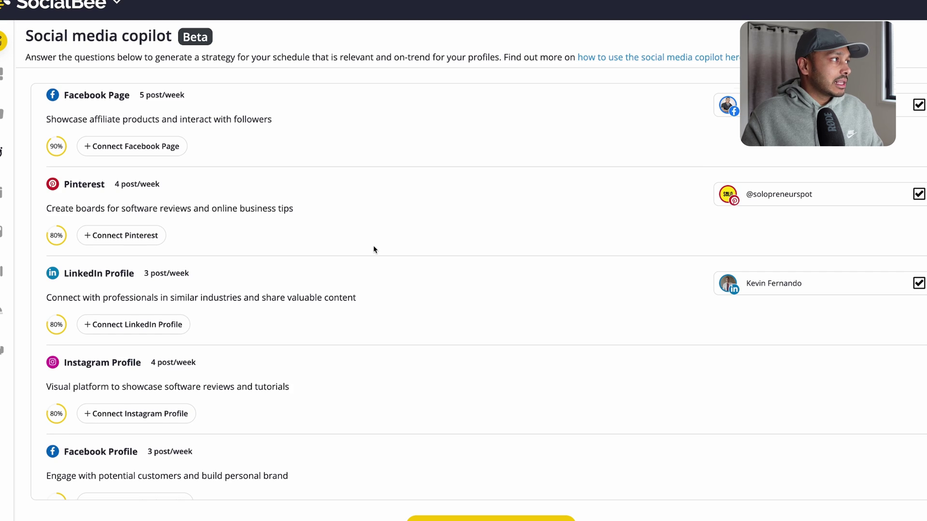
Step: Scroll the suggested networks from YouTube to Bluesky with their weekly post estimates
{"action": "scroll", "coordinate": [273, 280], "scroll_direction": "up", "scroll_amount": 3}
{"action": "scroll", "coordinate": [159, 182], "scroll_direction": "up", "scroll_amount": 2}
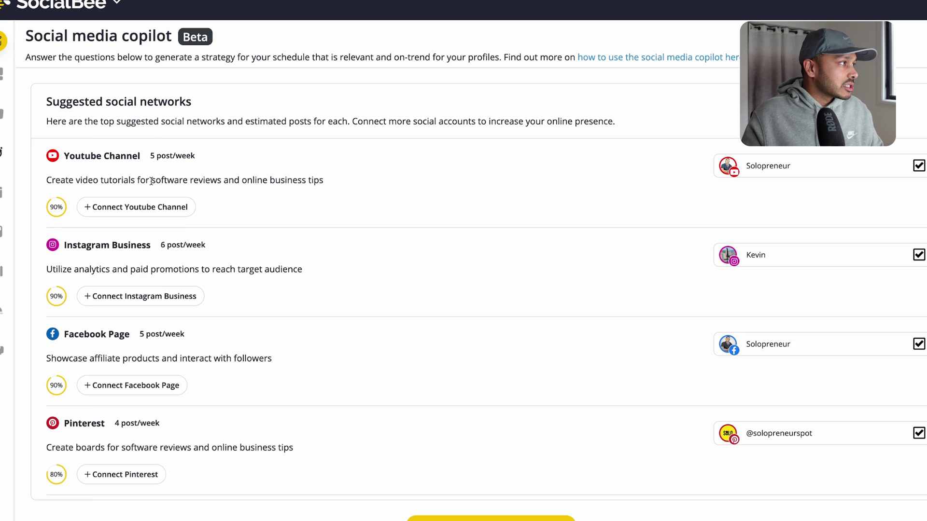
{"action": "scroll", "coordinate": [400, 176], "scroll_direction": "down", "scroll_amount": 10}
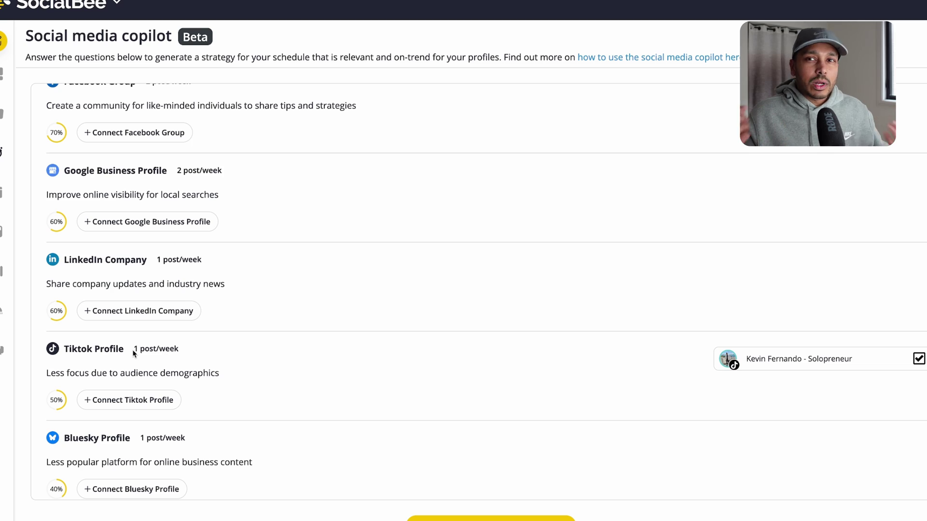
{"action": "scroll", "coordinate": [397, 320], "scroll_direction": "up", "scroll_amount": 13}
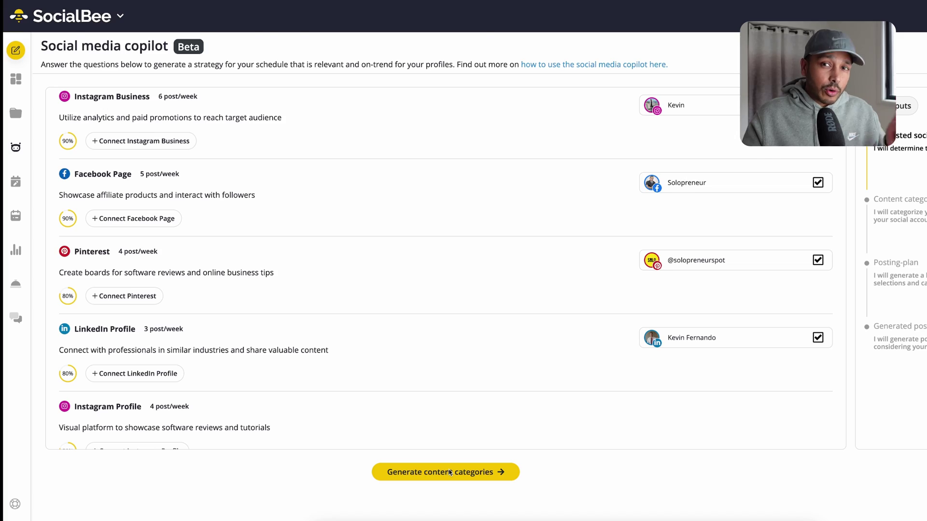
Step: Generate content categories from the suggested networks, yielding Curated, Q&A, Tool Tutorials and Tools Reviews
{"action": "left_click", "coordinate": [449, 472]}
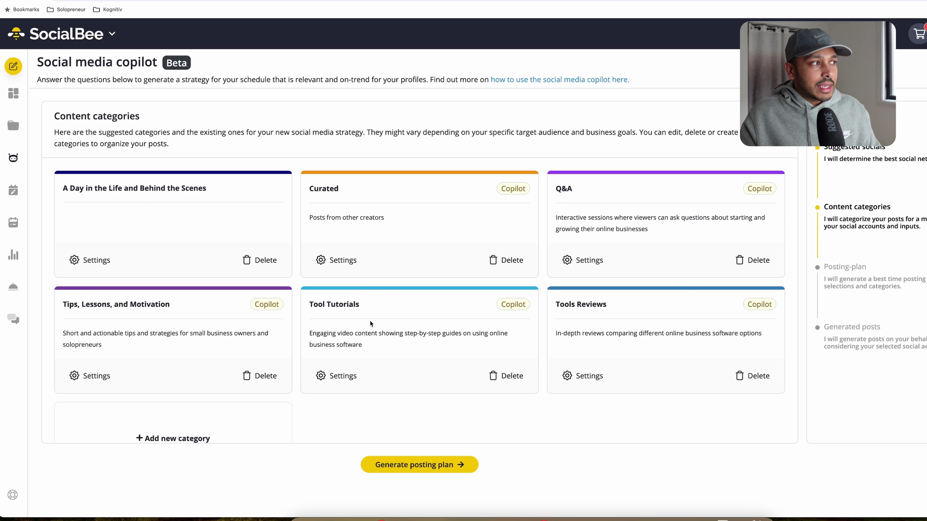
Step: Generate the weekly posting plan, producing five suggested posts sorted by category
{"action": "left_click", "coordinate": [427, 471]}
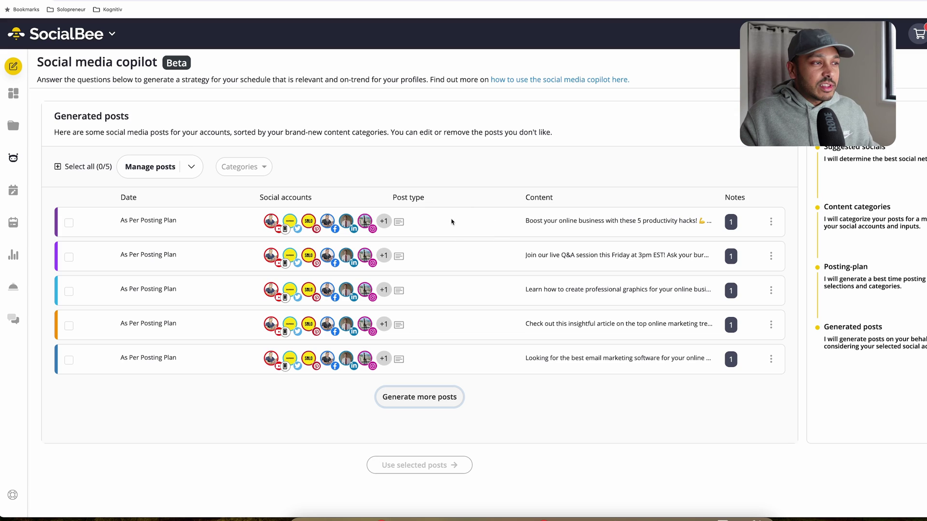
Step: Select all five generated posts, add them to the schedule, and view the content categories
{"action": "left_click", "coordinate": [70, 223]}
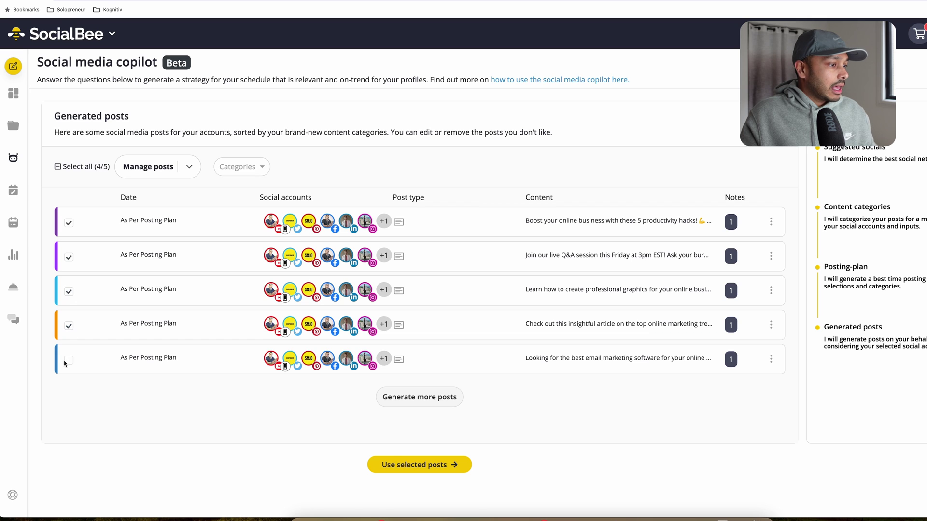
{"action": "left_click", "coordinate": [69, 361]}
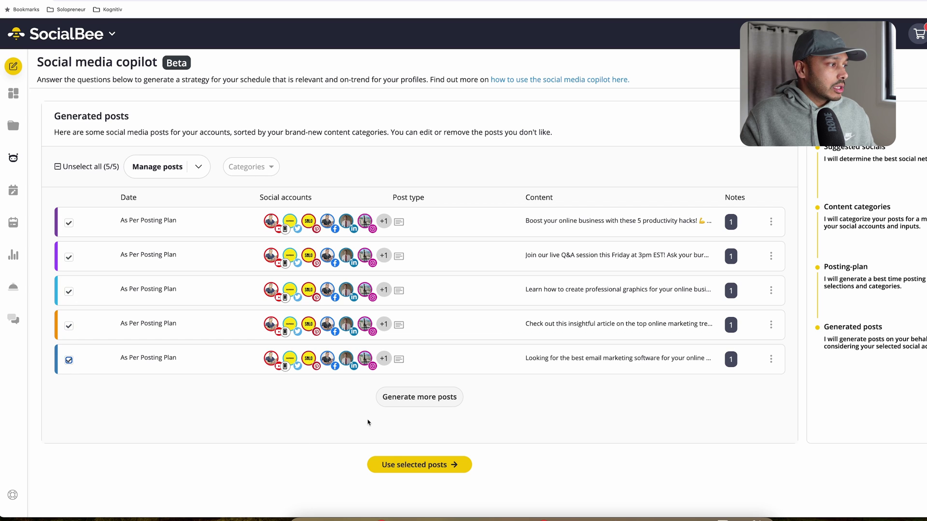
{"action": "left_click", "coordinate": [429, 466]}
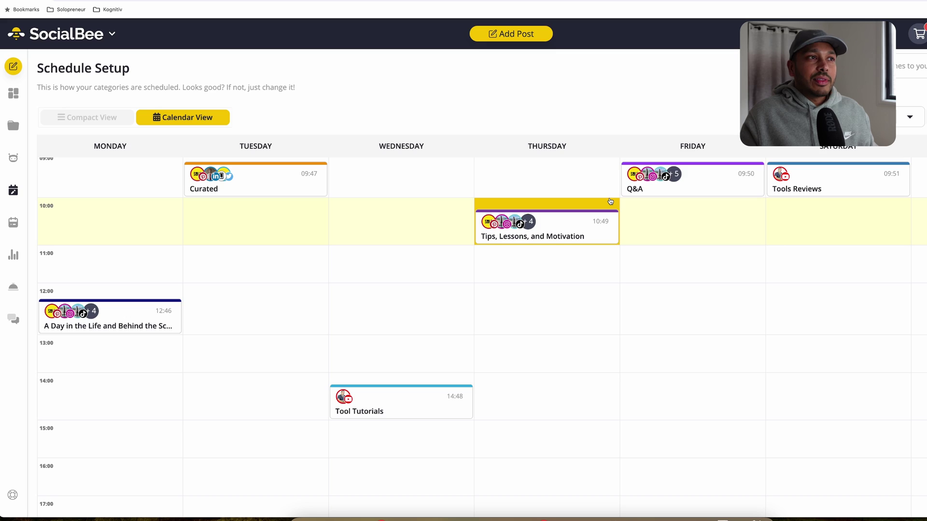
{"action": "left_click_drag", "start_coordinate": [610, 202], "coordinate": [530, 264]}
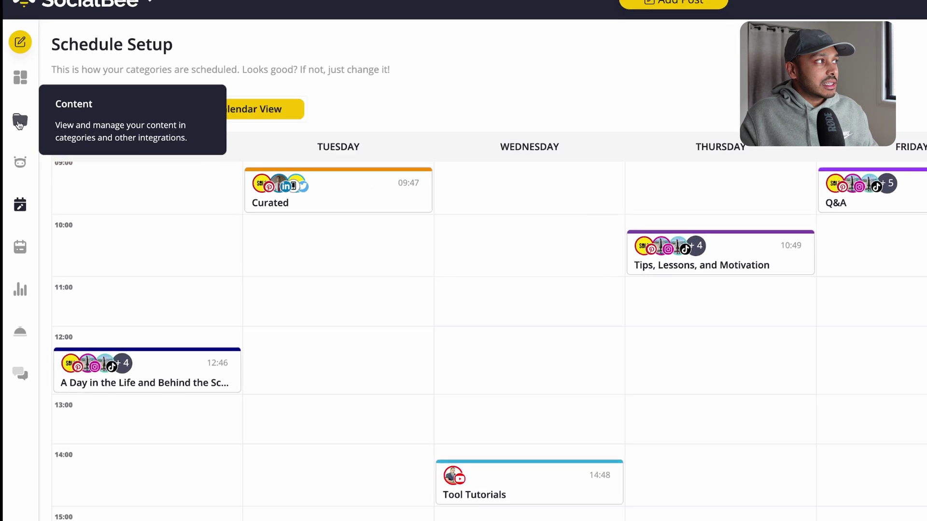
{"action": "left_click", "coordinate": [19, 124]}
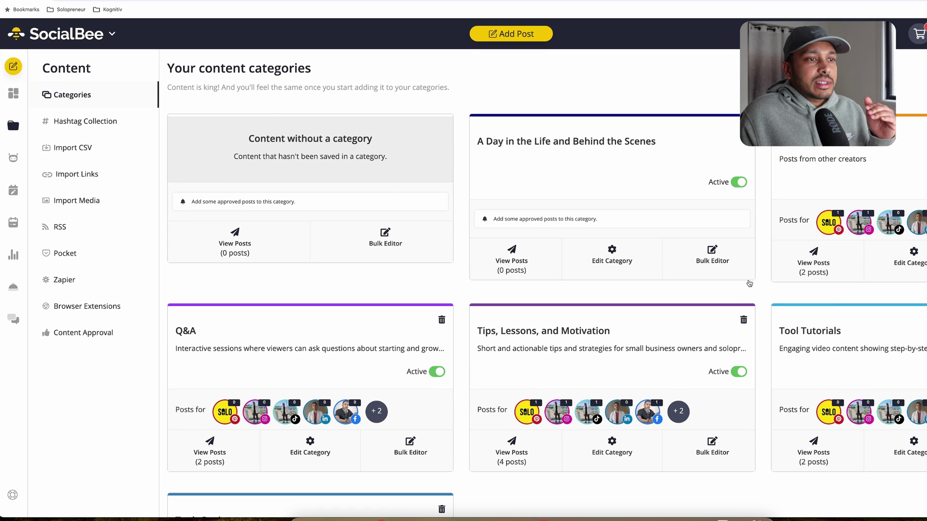
{"action": "scroll", "coordinate": [740, 293], "scroll_direction": "down", "scroll_amount": 3}
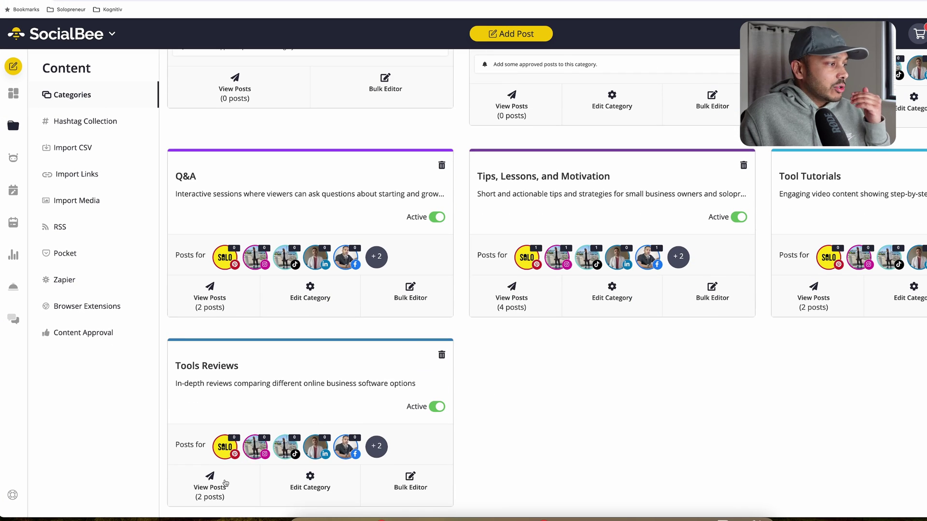
{"action": "left_click", "coordinate": [211, 487]}
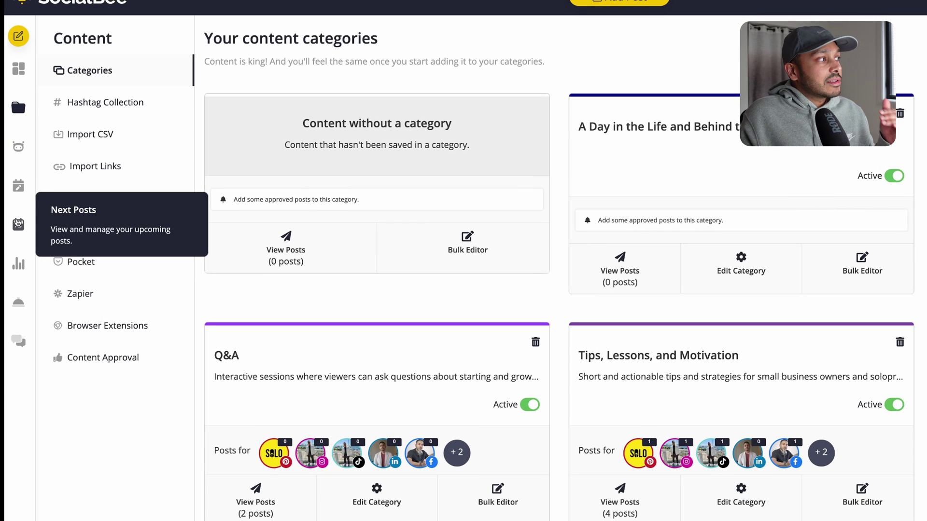
Step: Switch Schedule Setup to Compact View, then show the Next Posts queue starting 07 Mar 2024
{"action": "left_click", "coordinate": [18, 185]}
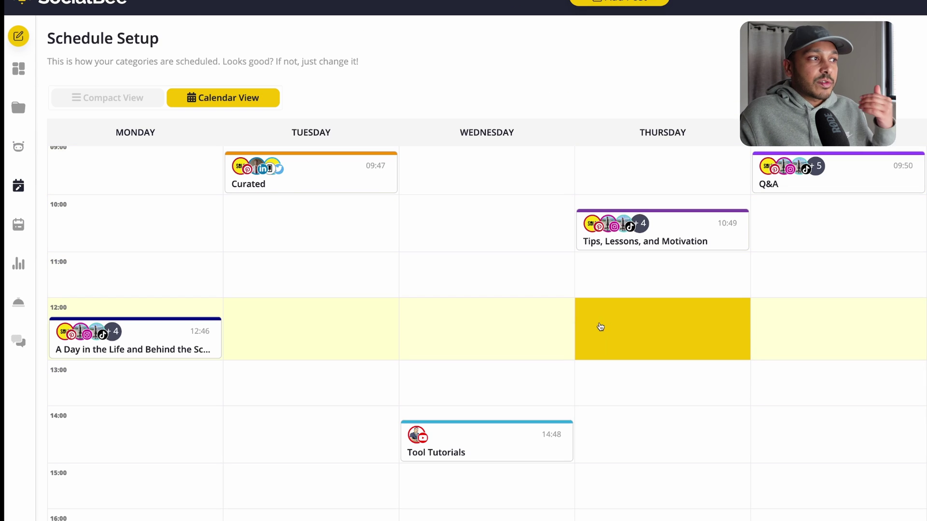
{"action": "left_click", "coordinate": [107, 98]}
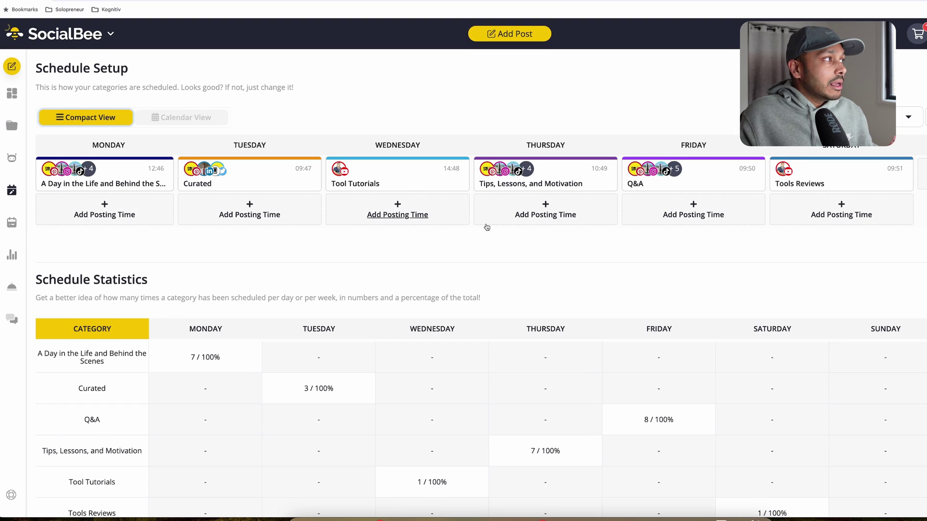
{"action": "scroll", "coordinate": [486, 227], "scroll_direction": "down", "scroll_amount": 1}
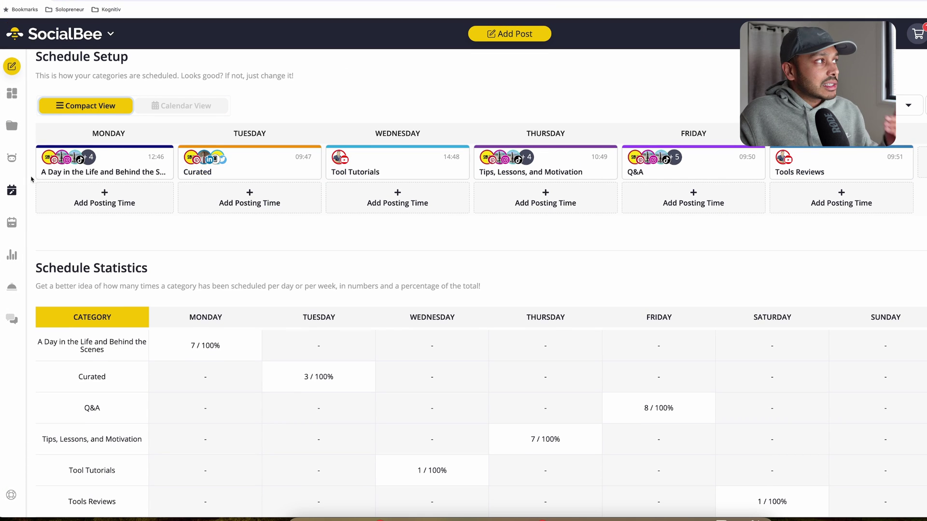
{"action": "left_click", "coordinate": [12, 223]}
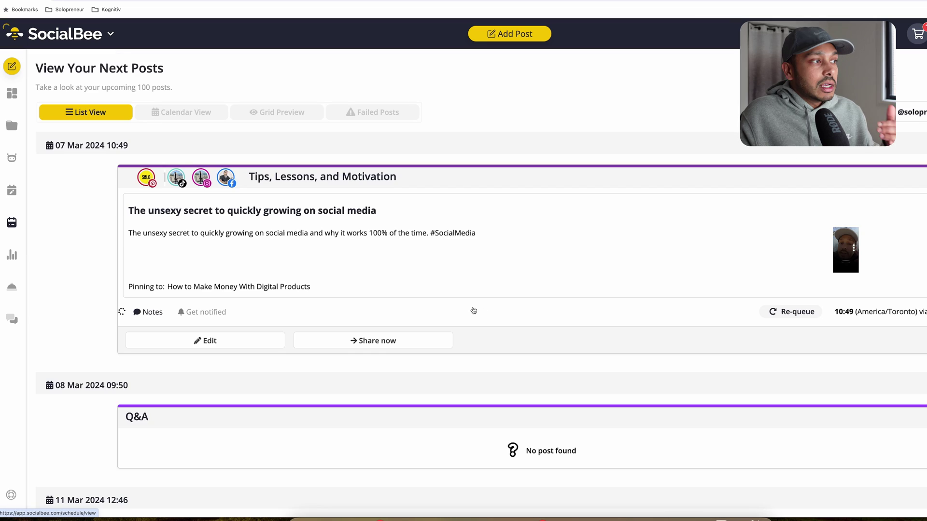
Step: Scroll through the weekly category slots and per-day statistics in Schedule Setup
{"action": "scroll", "coordinate": [474, 311], "scroll_direction": "down", "scroll_amount": 20}
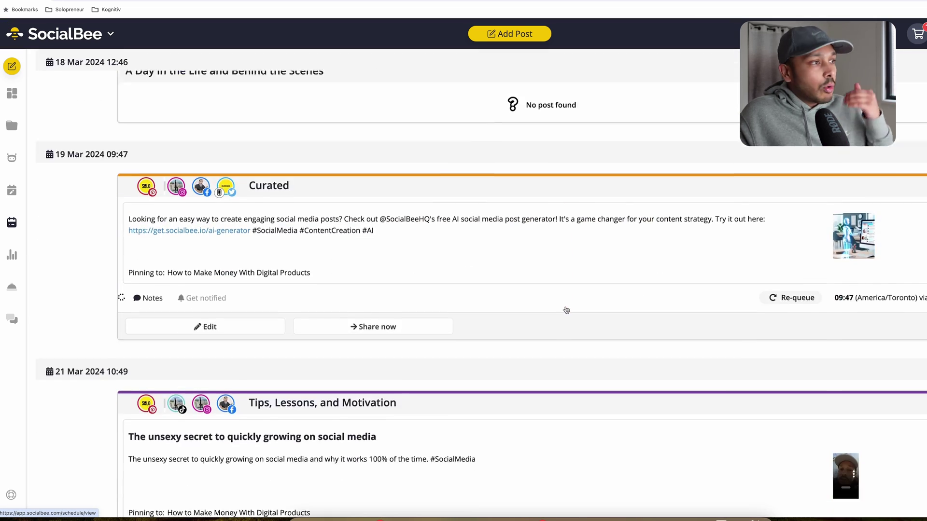
{"action": "scroll", "coordinate": [566, 310], "scroll_direction": "down", "scroll_amount": 20}
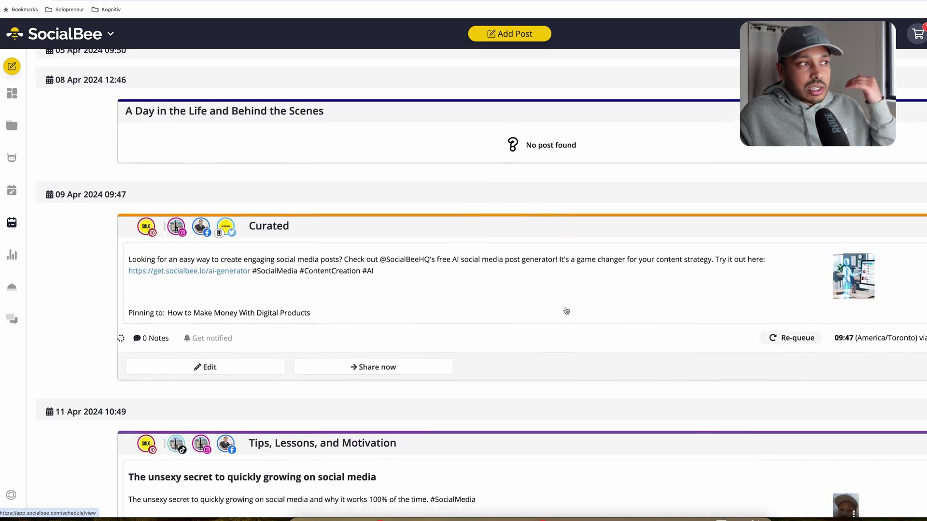
{"action": "scroll", "coordinate": [566, 310], "scroll_direction": "down", "scroll_amount": 15}
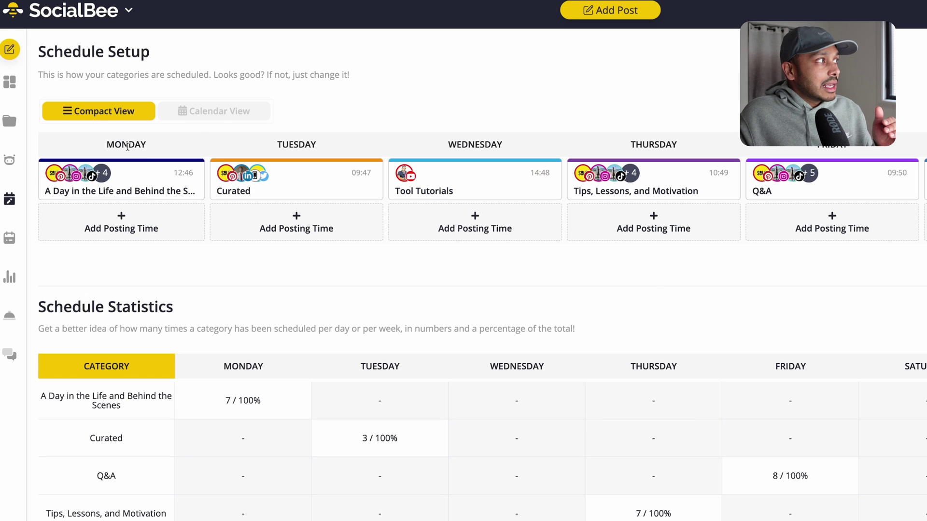
Step: Return to the Content categories page listing each category's post count
{"action": "left_click", "coordinate": [9, 120]}
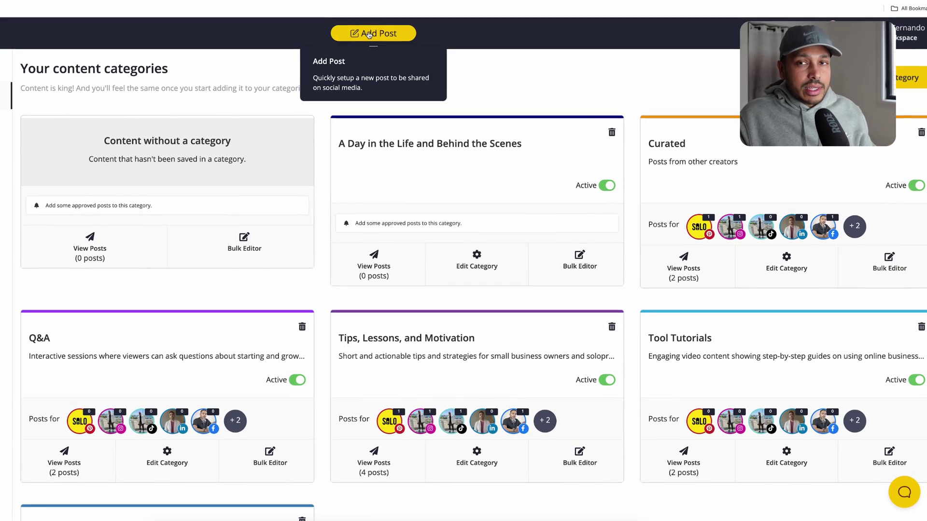
Step: Create a new post and add the Instagram Business and Twitter profiles to its audience
{"action": "left_click", "coordinate": [369, 33]}
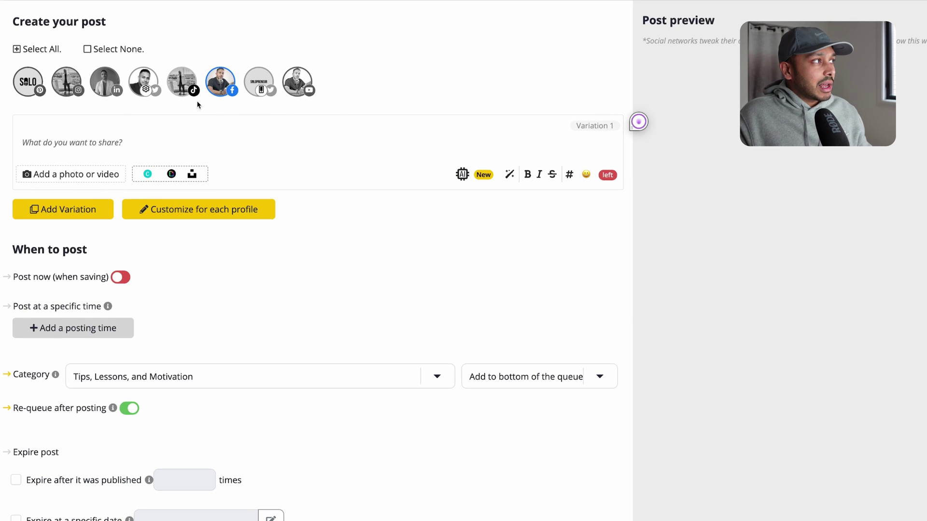
{"action": "left_click", "coordinate": [70, 86]}
{"action": "left_click", "coordinate": [144, 82]}
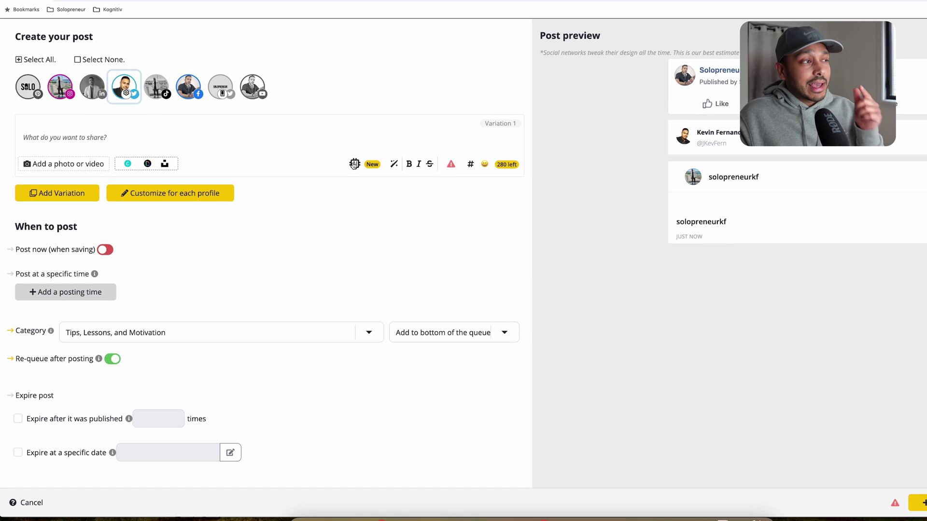
{"action": "left_click", "coordinate": [354, 164]}
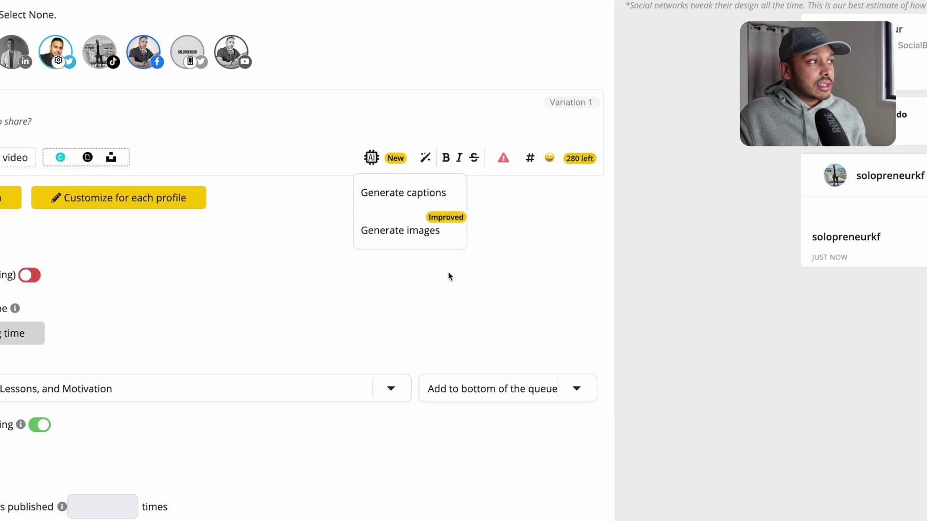
Step: Load the Instagram urgent, exclusive-offer template into the AI caption generator's prompt
{"action": "left_click", "coordinate": [375, 193]}
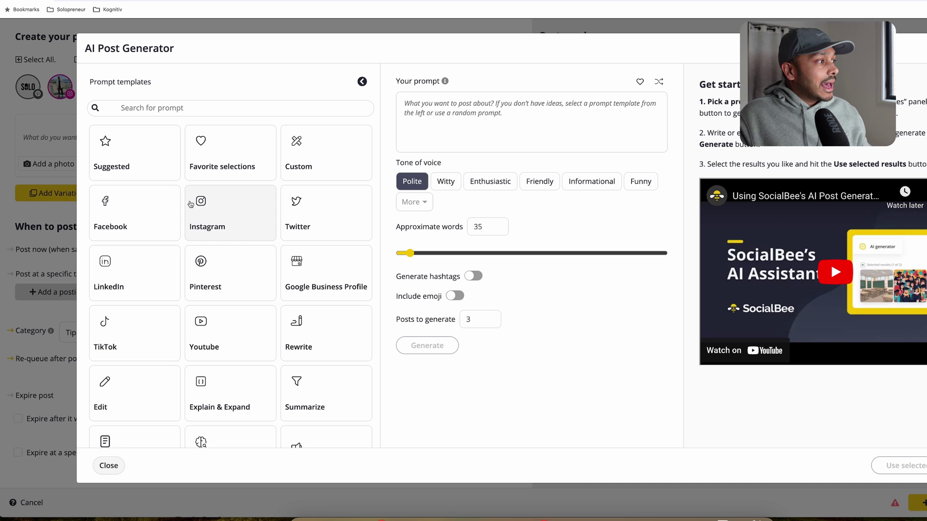
{"action": "scroll", "coordinate": [239, 239], "scroll_direction": "down", "scroll_amount": 10}
{"action": "scroll", "coordinate": [240, 239], "scroll_direction": "up", "scroll_amount": 10}
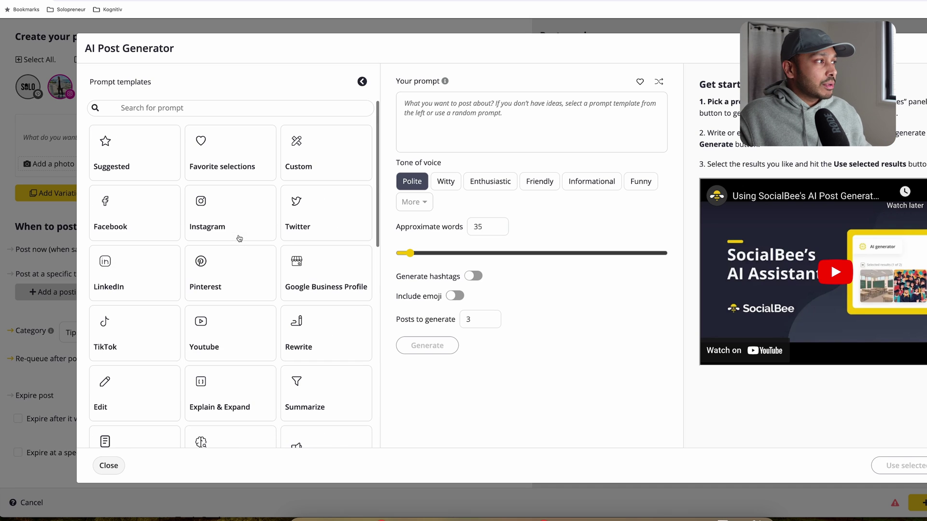
{"action": "scroll", "coordinate": [222, 269], "scroll_direction": "down", "scroll_amount": 10}
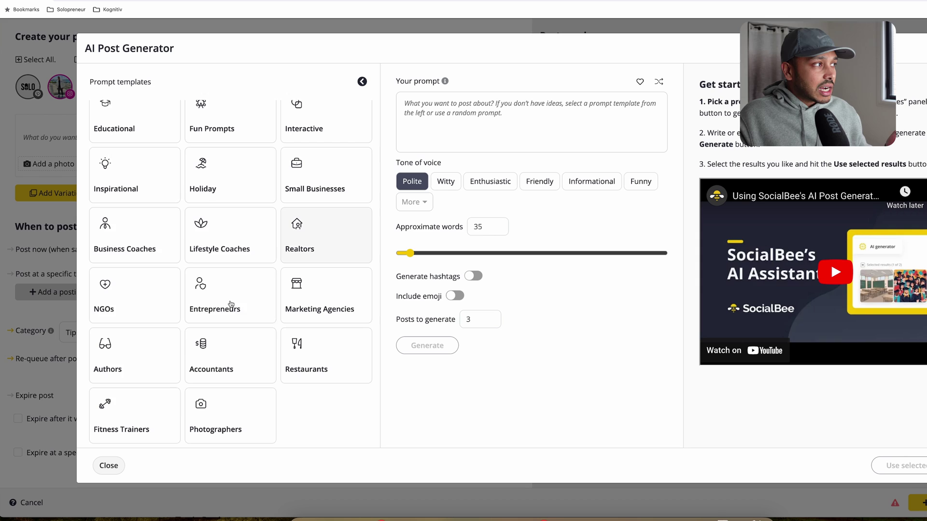
{"action": "scroll", "coordinate": [230, 306], "scroll_direction": "up", "scroll_amount": 10}
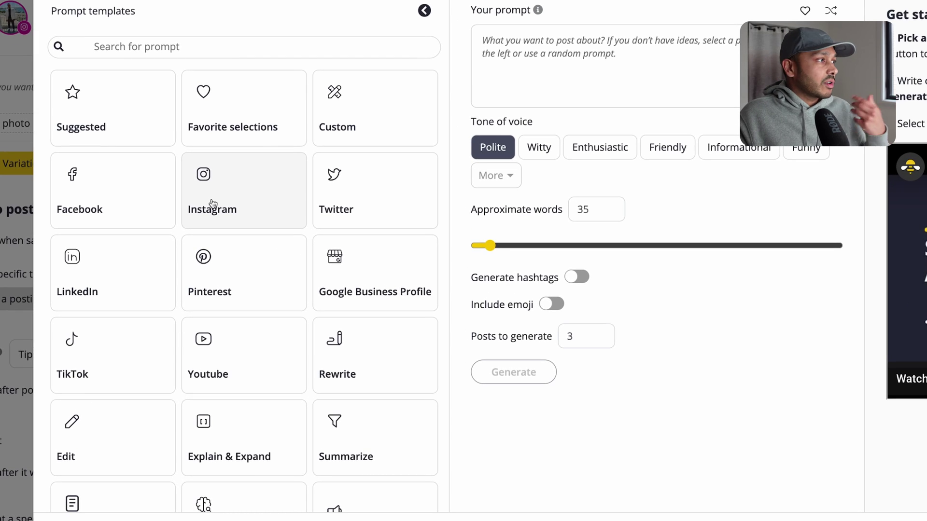
{"action": "left_click", "coordinate": [213, 203]}
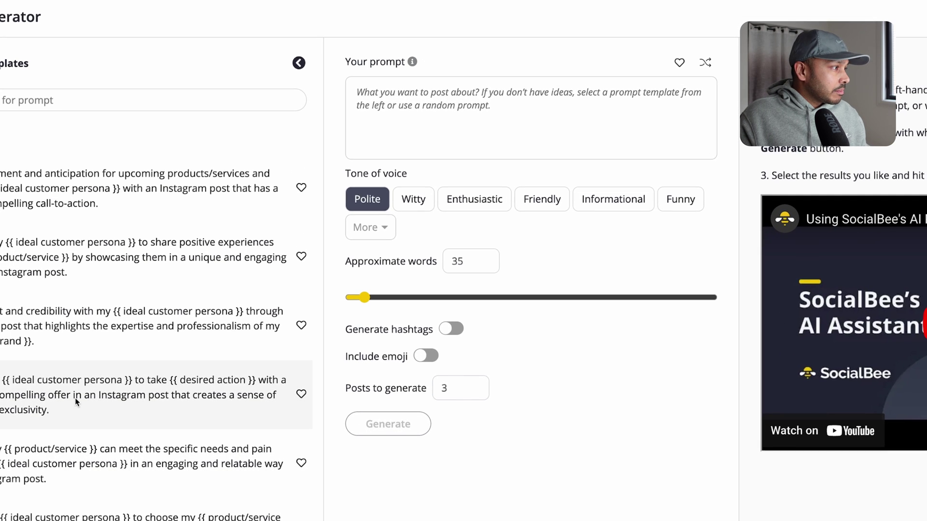
{"action": "left_click", "coordinate": [197, 326]}
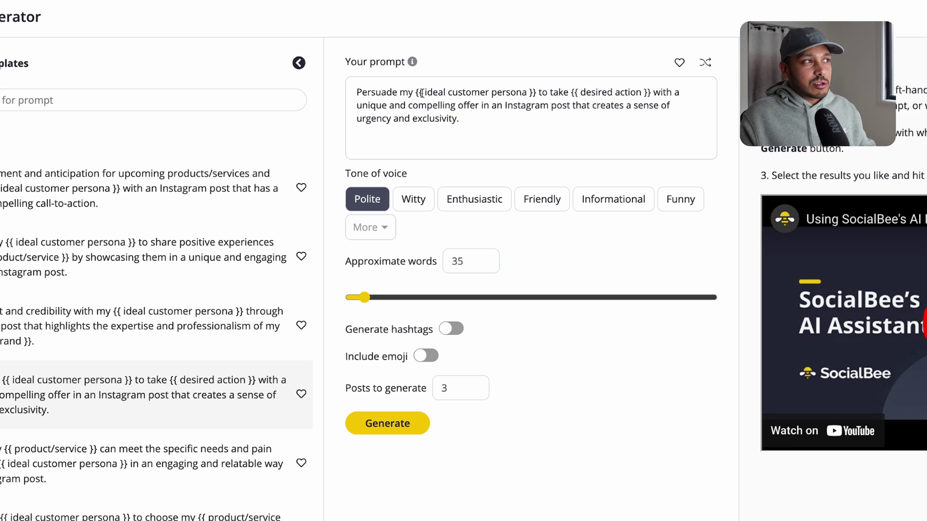
Step: Aim the prompt at busy professionals joining a '30-day get back into shape challenge', with Motivating tone
{"action": "left_click_drag", "start_coordinate": [418, 92], "coordinate": [513, 94]}
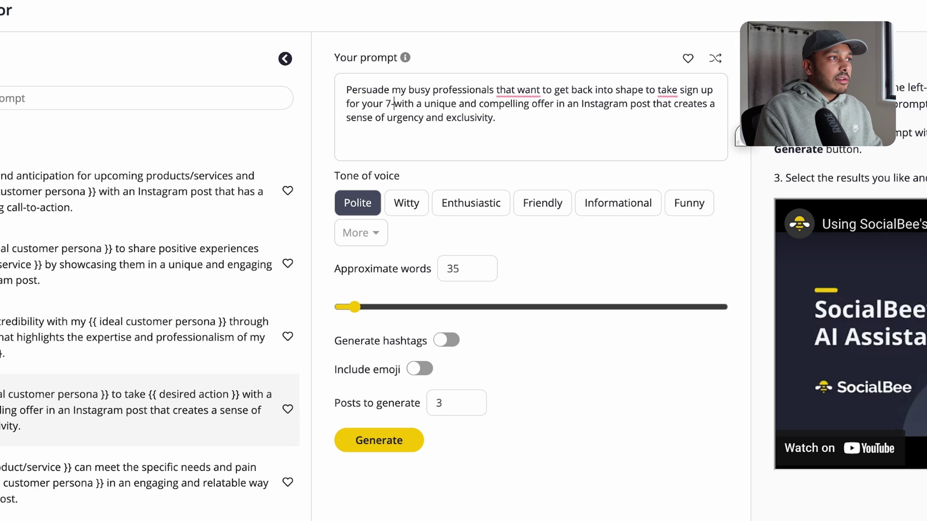
{"action": "key", "text": "BackSpace"}
{"action": "key", "text": "BackSpace"}
{"action": "key", "text": "BackSpace"}
{"action": "key", "text": "BackSpace"}
{"action": "type", "text": "30-day "}
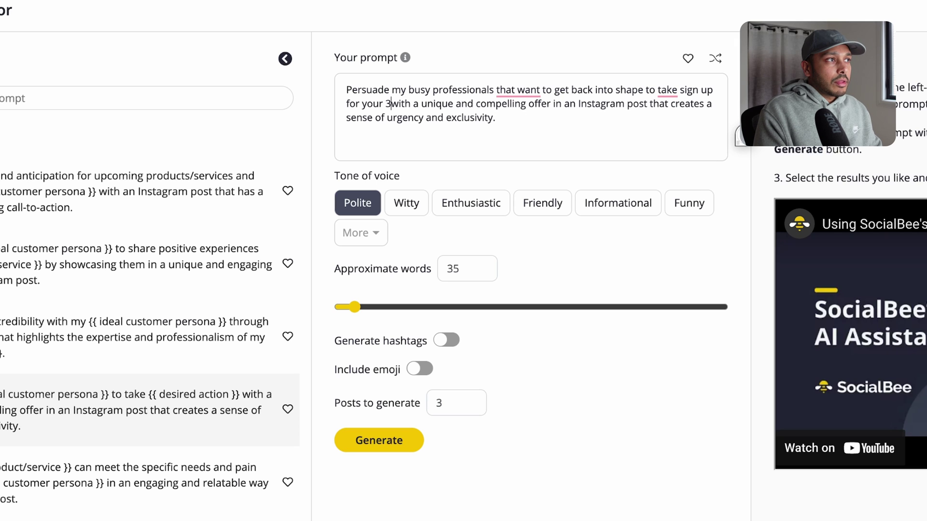
{"action": "type", "text": "get back into shape ch"}
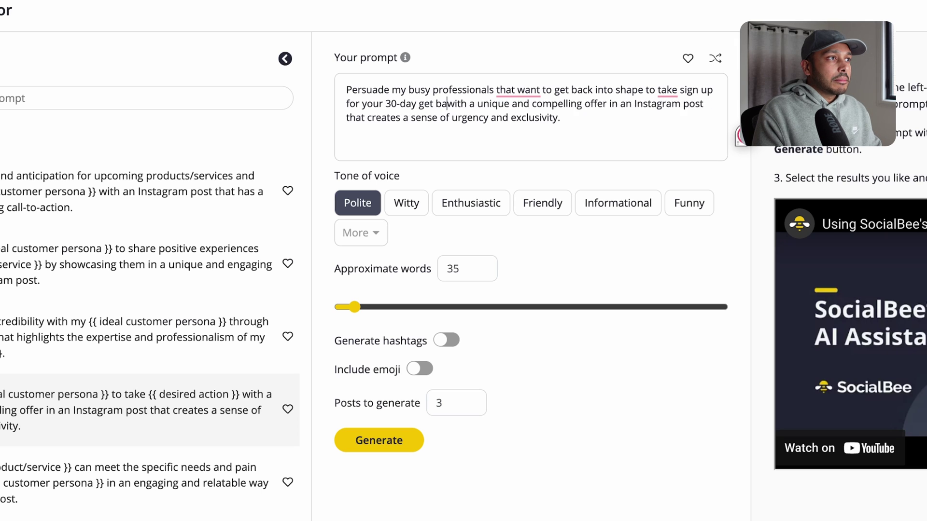
{"action": "type", "text": "allenge"}
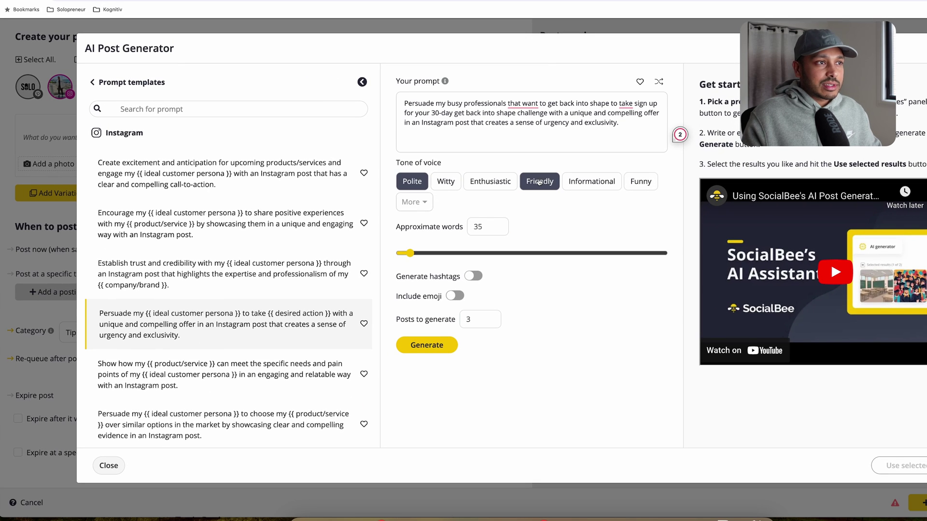
{"action": "left_click", "coordinate": [413, 201]}
{"action": "left_click", "coordinate": [418, 222]}
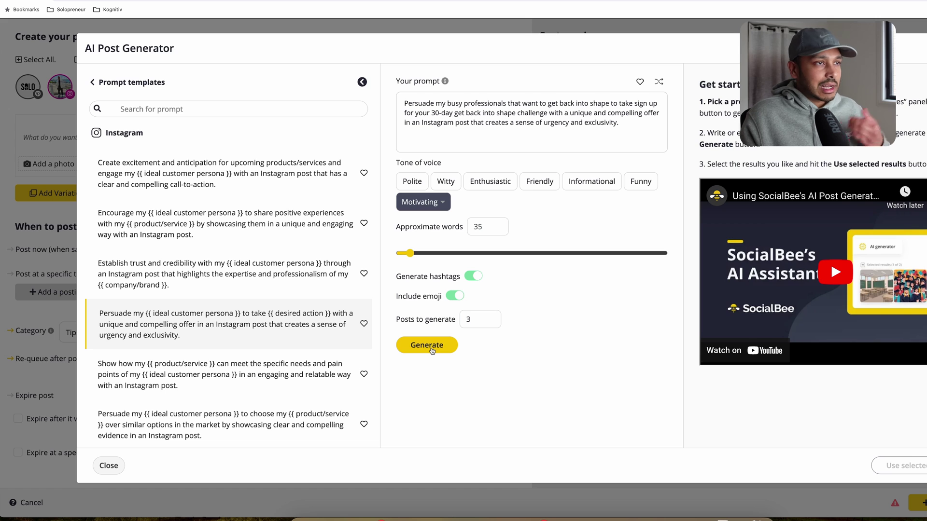
Step: Generate three AI caption variations for the 30-day fitness challenge post
{"action": "left_click", "coordinate": [428, 345]}
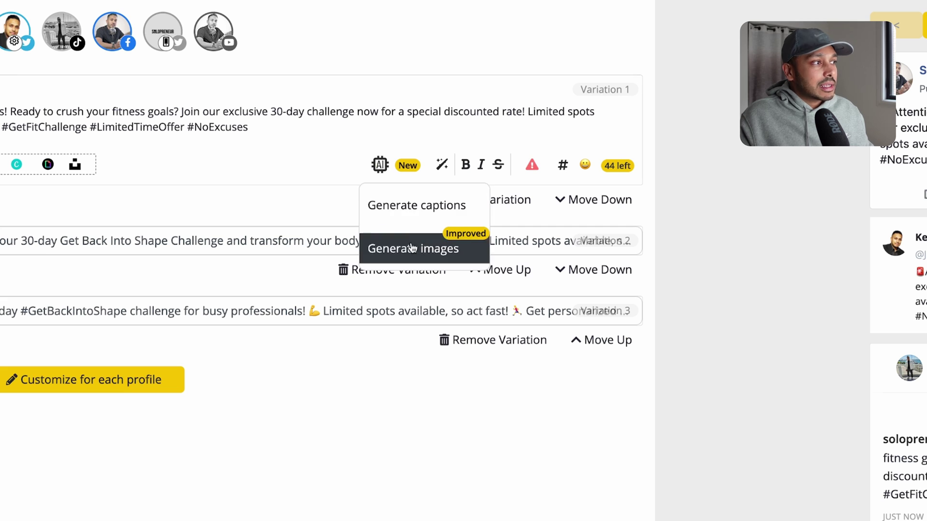
Step: Generate gym images from the first suggested prompt and attach the second image to Variation 1
{"action": "left_click", "coordinate": [407, 250]}
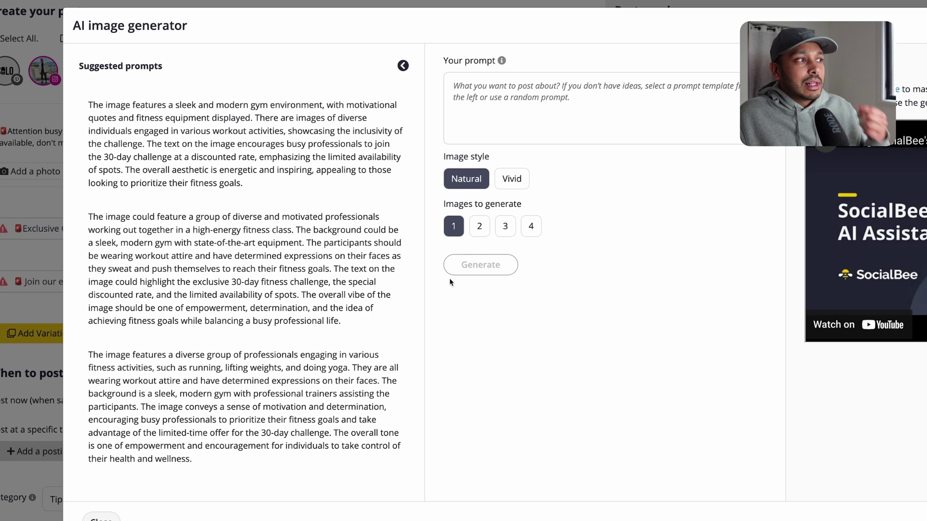
{"action": "left_click", "coordinate": [239, 159]}
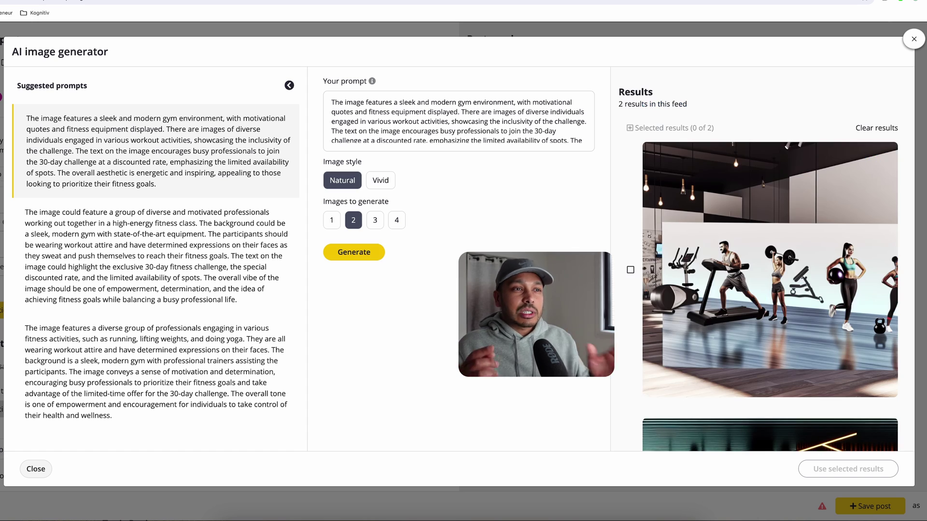
{"action": "scroll", "coordinate": [792, 307], "scroll_direction": "down", "scroll_amount": 5}
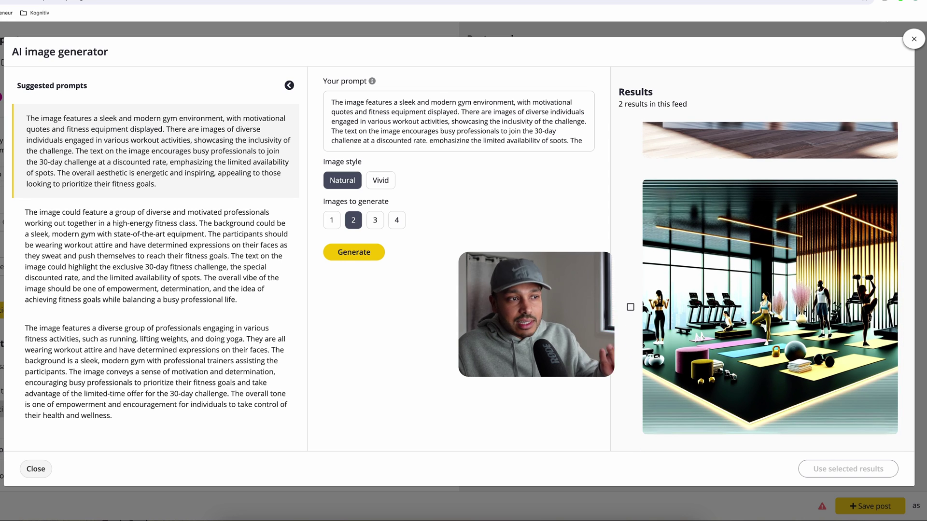
{"action": "left_click", "coordinate": [752, 326]}
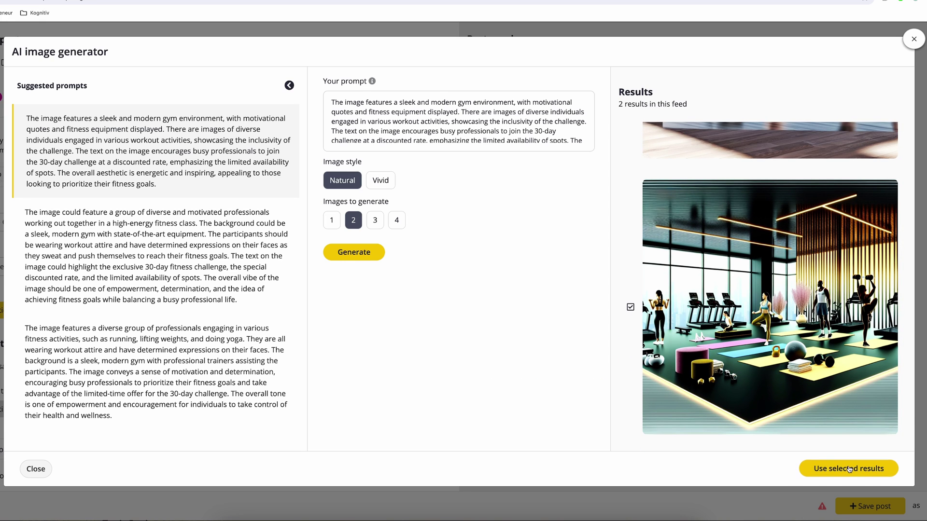
{"action": "left_click", "coordinate": [849, 469]}
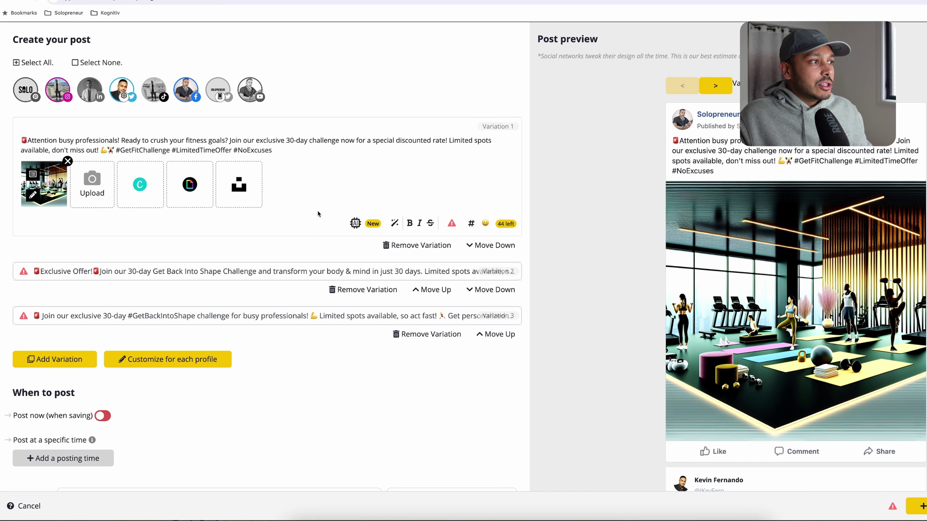
Step: Attach the fitness collage PNG from the Desktop to caption Variations 2 and 3
{"action": "left_click", "coordinate": [134, 276]}
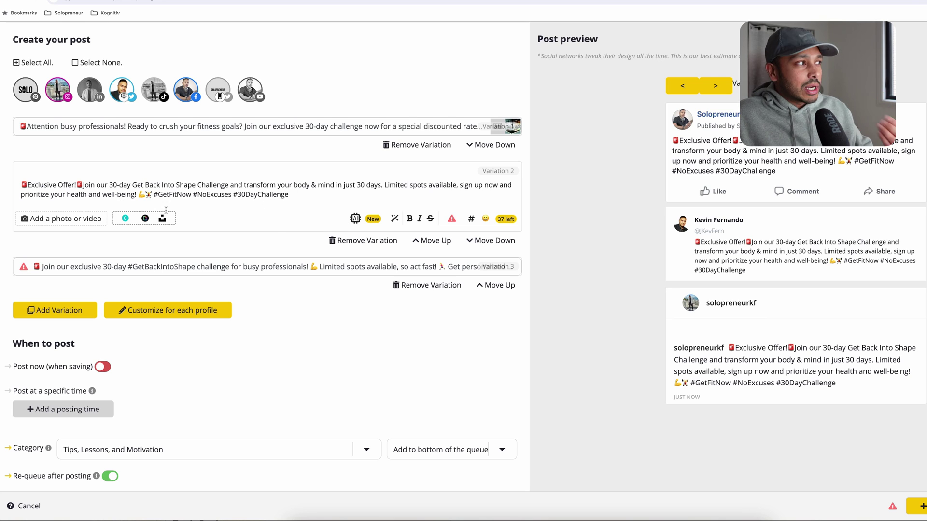
{"action": "left_click", "coordinate": [42, 221]}
{"action": "left_click", "coordinate": [446, 187]}
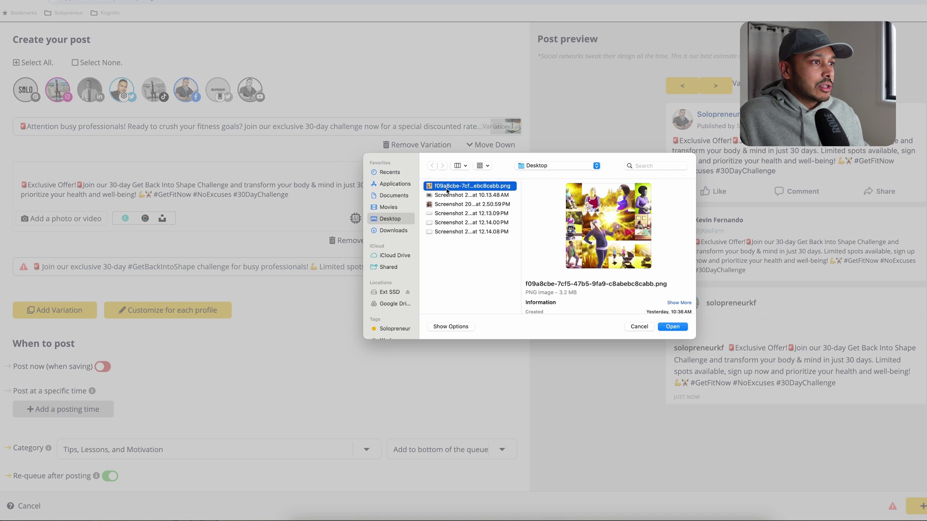
{"action": "key", "text": "Return"}
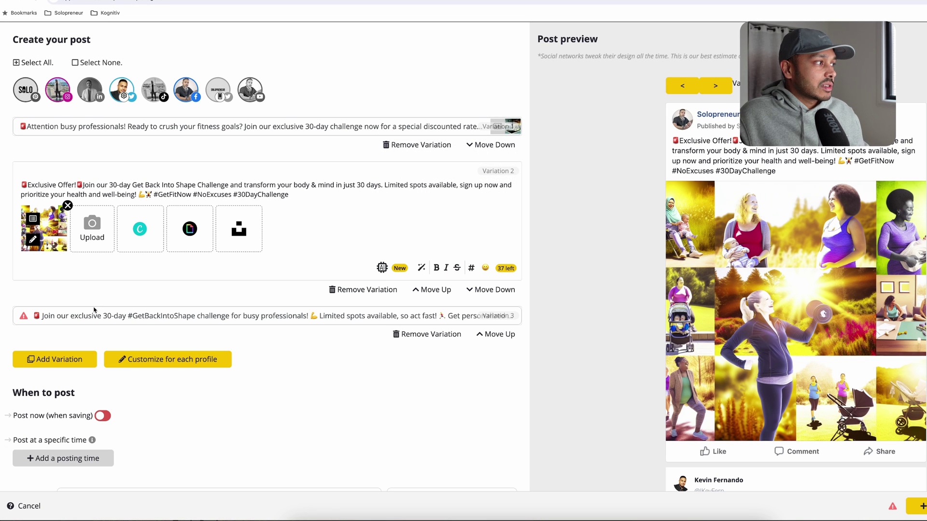
{"action": "left_click", "coordinate": [75, 316]}
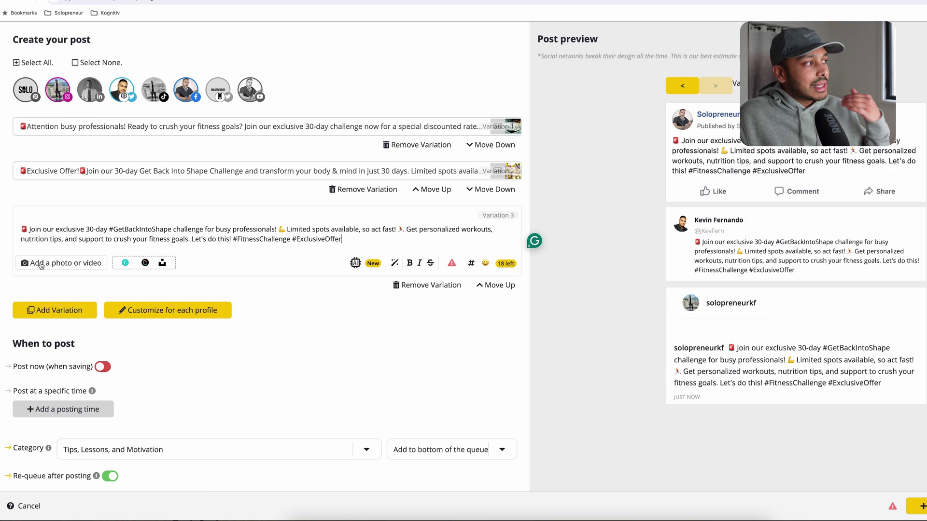
{"action": "left_click", "coordinate": [39, 263]}
{"action": "left_click", "coordinate": [465, 187]}
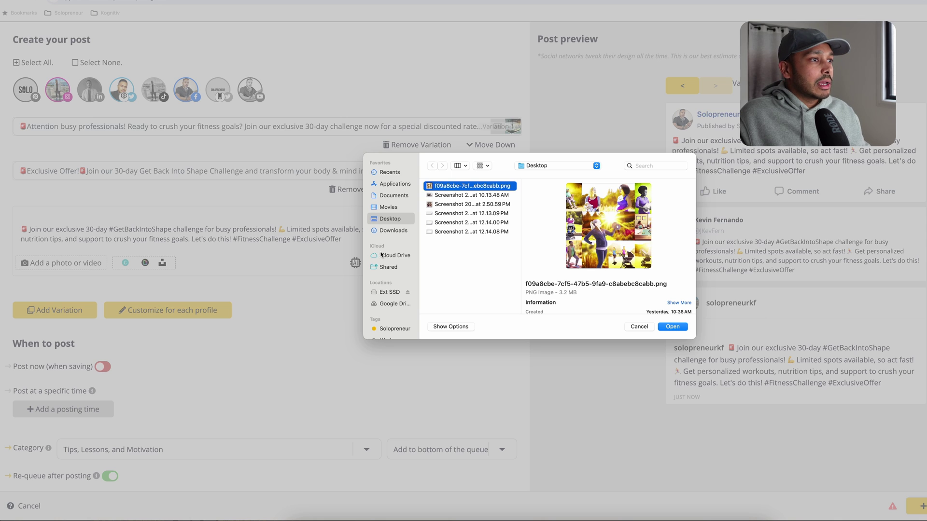
{"action": "double_click", "coordinate": [462, 187]}
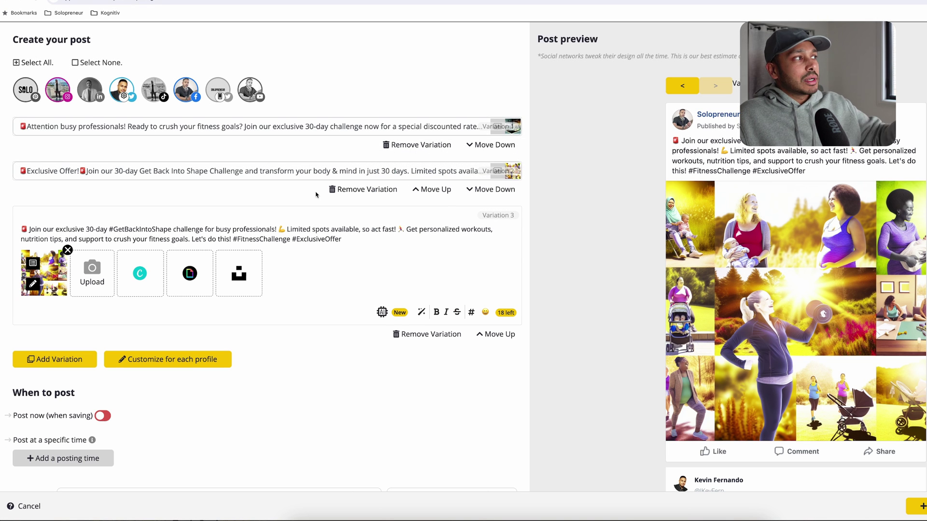
{"action": "left_click", "coordinate": [121, 175]}
Step: Assign the post to the Curated category and save it
{"action": "left_click", "coordinate": [140, 129]}
{"action": "scroll", "coordinate": [285, 304], "scroll_direction": "down", "scroll_amount": 3}
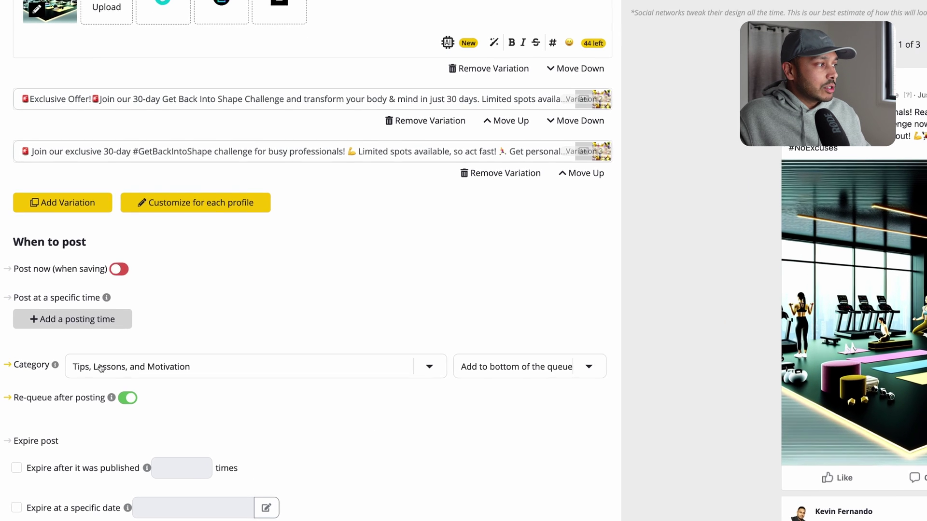
{"action": "left_click", "coordinate": [115, 355]}
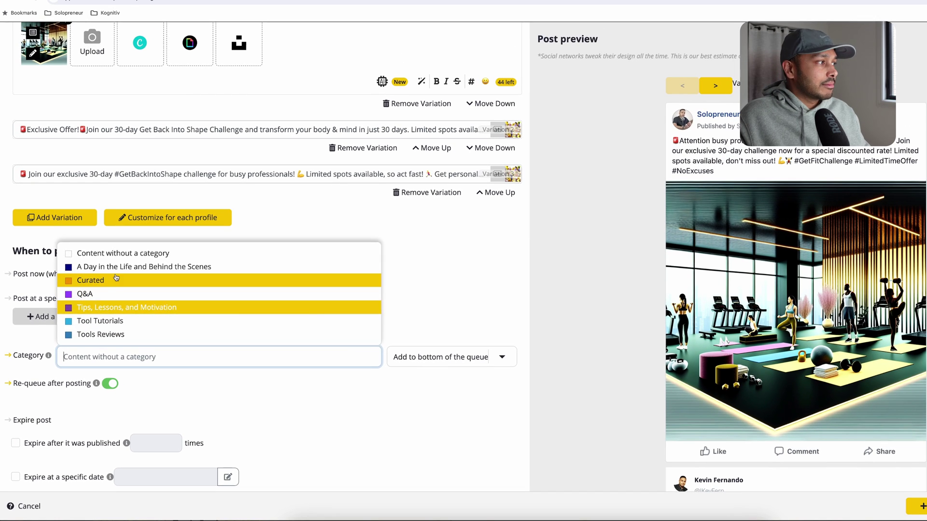
{"action": "left_click", "coordinate": [158, 276]}
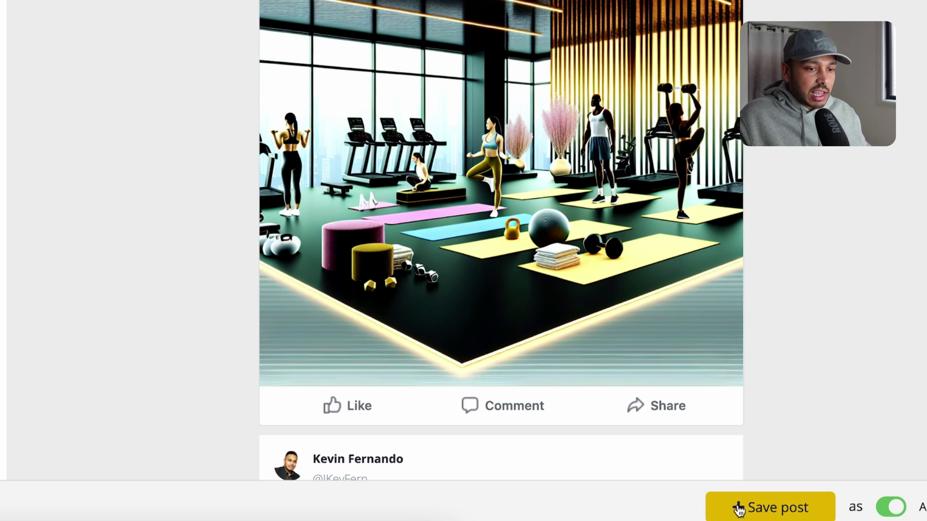
{"action": "left_click", "coordinate": [922, 505]}
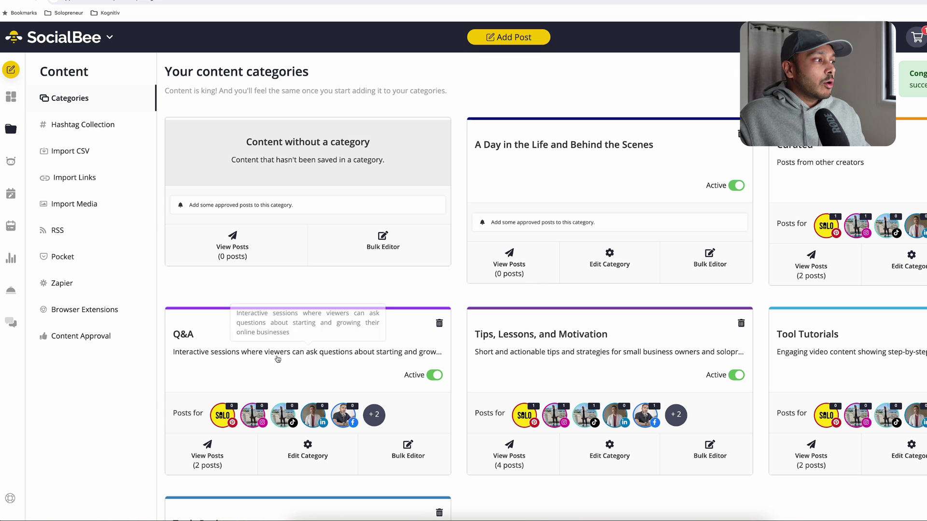
Step: Show the Curated category's posts to locate the new fitness challenge post
{"action": "left_click", "coordinate": [820, 269]}
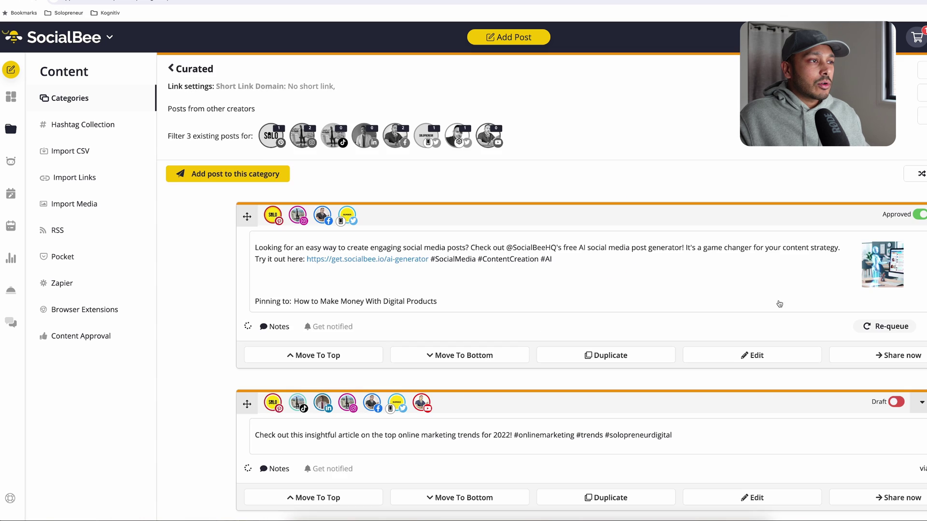
{"action": "scroll", "coordinate": [664, 300], "scroll_direction": "down", "scroll_amount": 10}
{"action": "scroll", "coordinate": [566, 271], "scroll_direction": "up", "scroll_amount": 2}
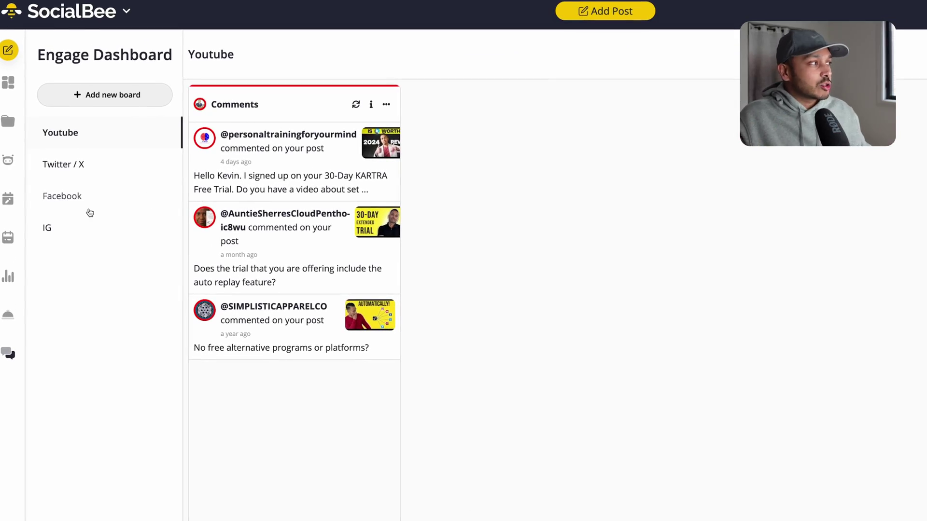
Step: Check the Facebook engagement board, then go back to the content categories
{"action": "left_click", "coordinate": [67, 200]}
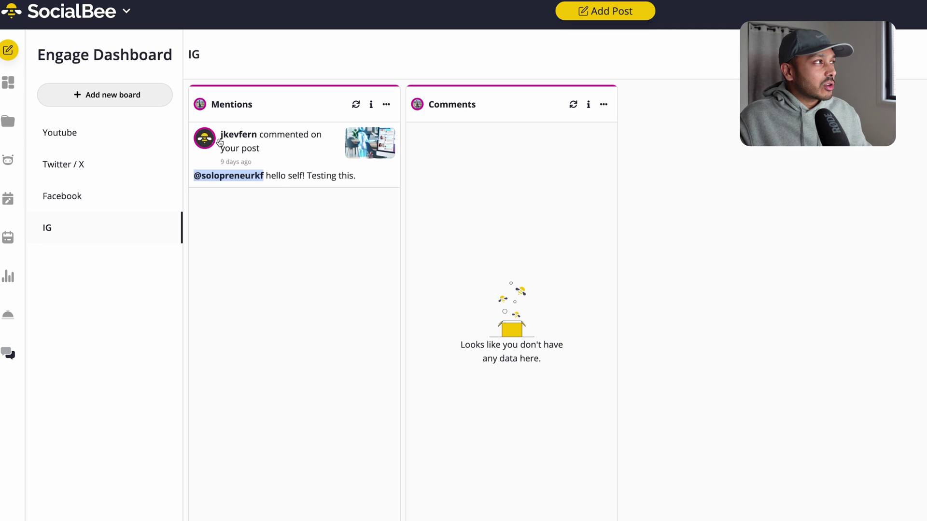
{"action": "left_click", "coordinate": [8, 121]}
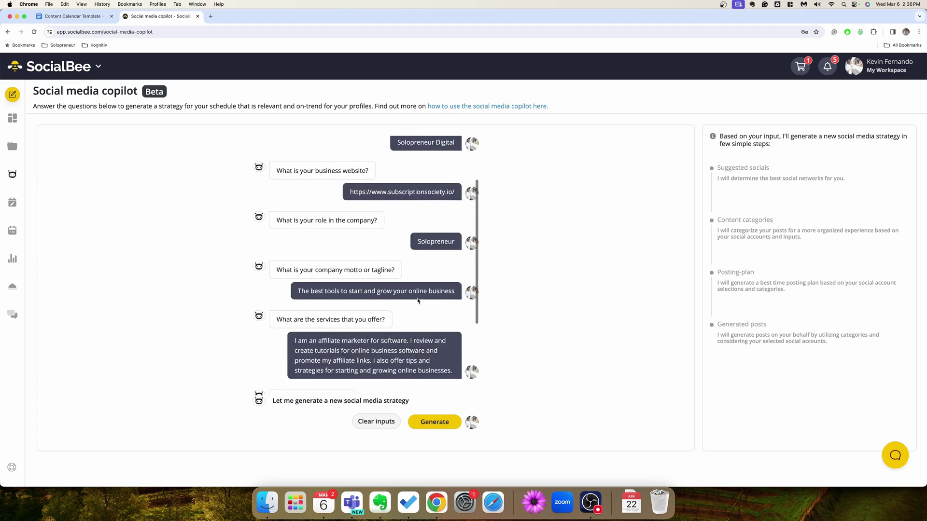
{"action": "scroll", "coordinate": [418, 300], "scroll_direction": "up", "scroll_amount": 3}
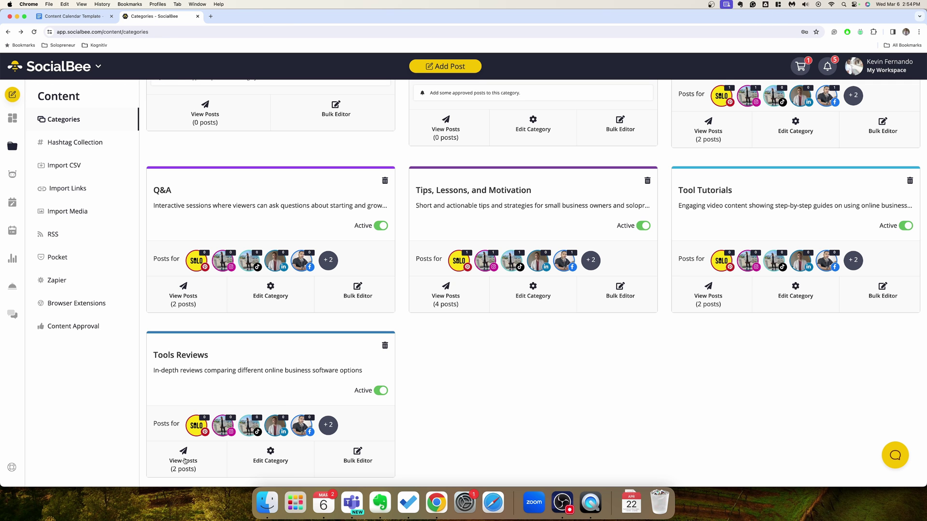
Step: Show the saved posts on the Tools Reviews category card
{"action": "left_click", "coordinate": [184, 460]}
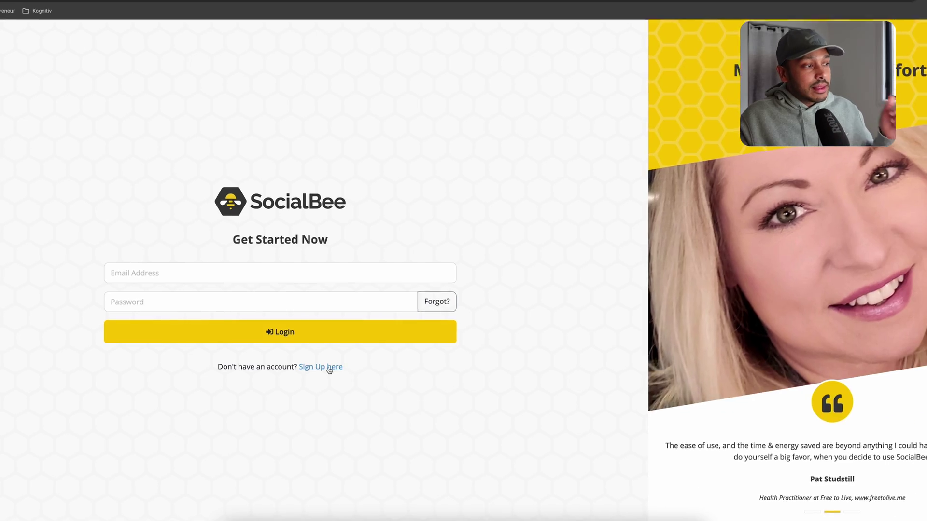
Step: Switch to the Sign Up form, fill in the e-mail and password fields, and dismiss saved-password suggestions
{"action": "left_click", "coordinate": [326, 369]}
{"action": "left_click", "coordinate": [145, 246]}
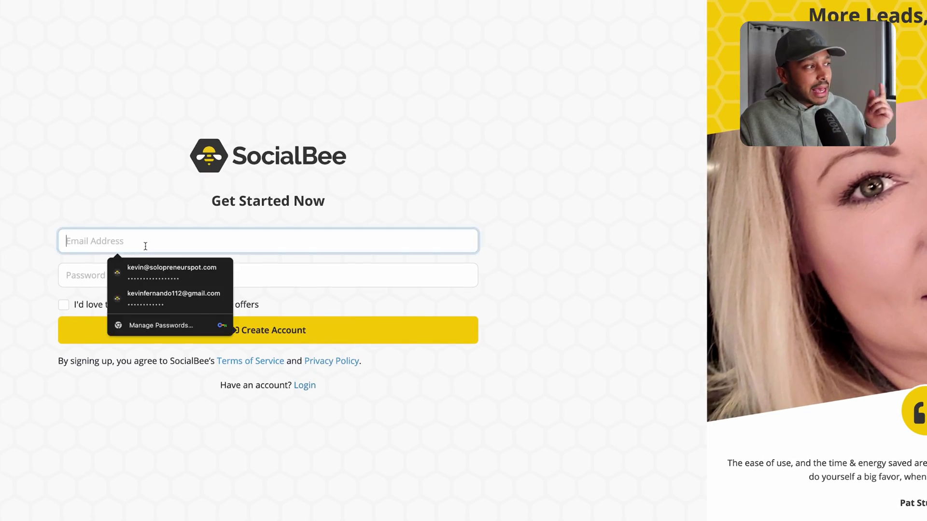
{"action": "left_click", "coordinate": [83, 280]}
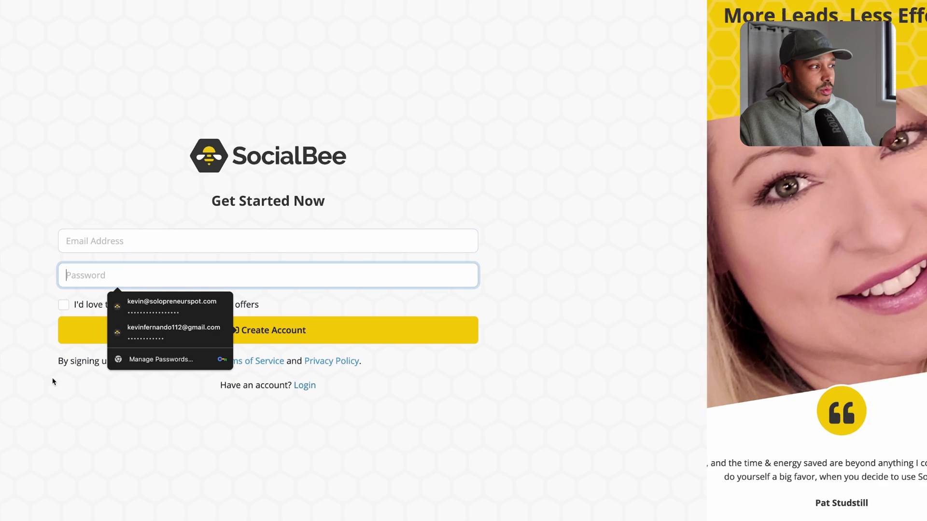
{"action": "left_click", "coordinate": [251, 462]}
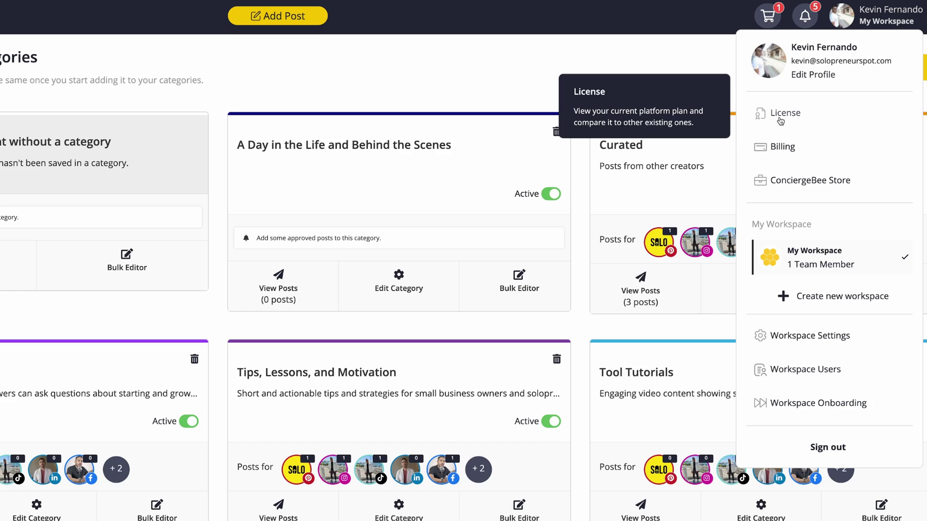
Step: Open the License plans, choose the Bootstrap plan and paste a discount coupon code at checkout
{"action": "left_click", "coordinate": [781, 116]}
{"action": "scroll", "coordinate": [541, 352], "scroll_direction": "down", "scroll_amount": 2}
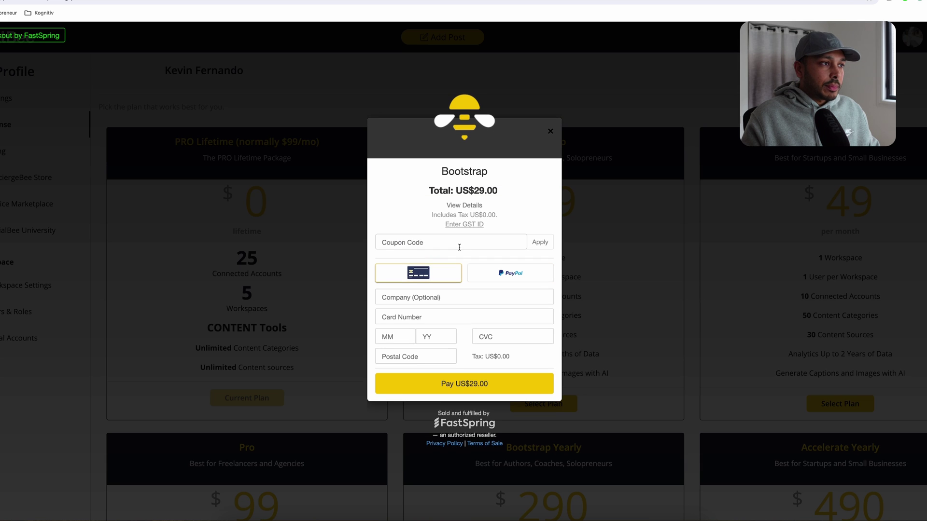
{"action": "type", "text": "KEVINF20X12"}
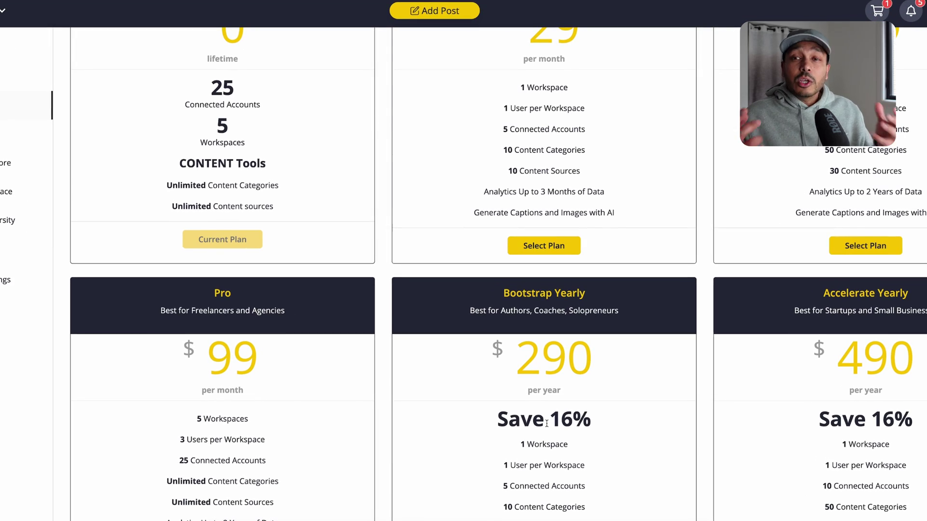
{"action": "scroll", "coordinate": [546, 423], "scroll_direction": "up", "scroll_amount": 3}
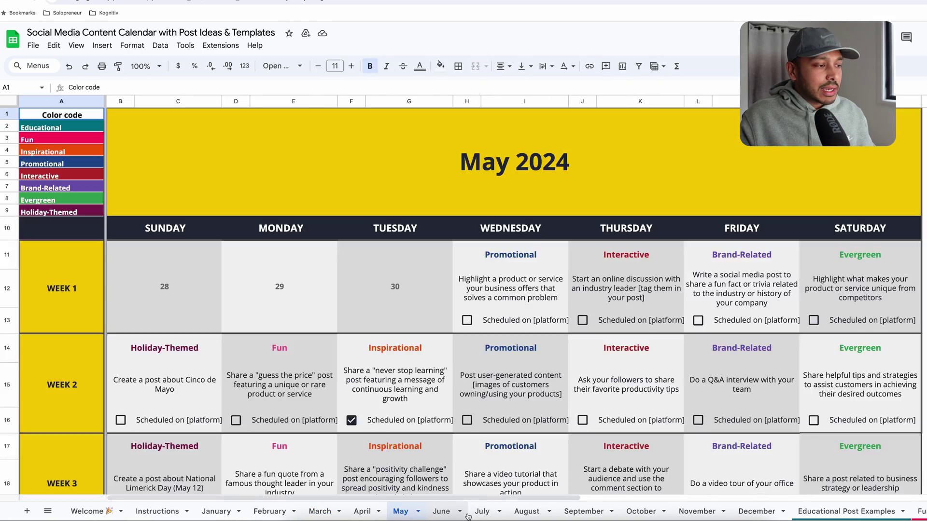
Step: Look through the June calendar sheet, then open the Educational Post Examples sheet
{"action": "left_click", "coordinate": [441, 511]}
{"action": "left_click", "coordinate": [875, 509]}
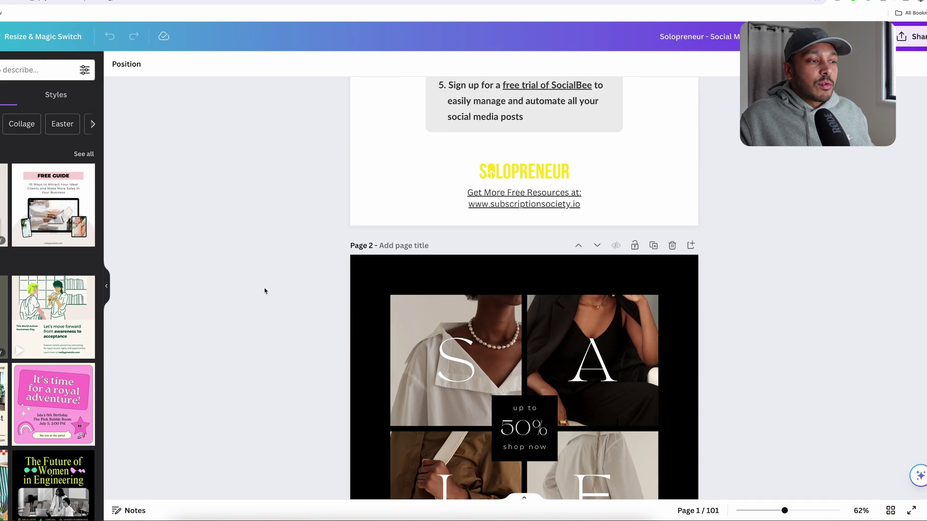
{"action": "scroll", "coordinate": [273, 291], "scroll_direction": "down", "scroll_amount": 3}
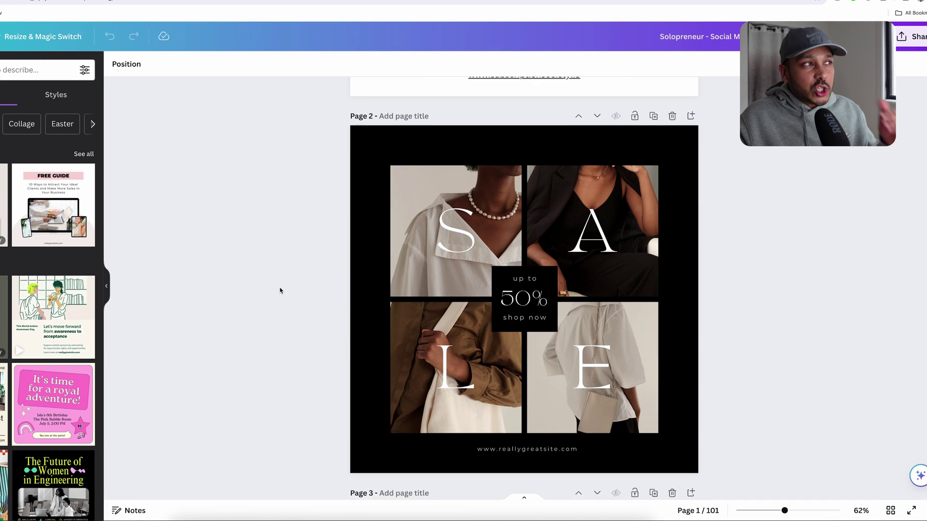
{"action": "scroll", "coordinate": [285, 293], "scroll_direction": "down", "scroll_amount": 15}
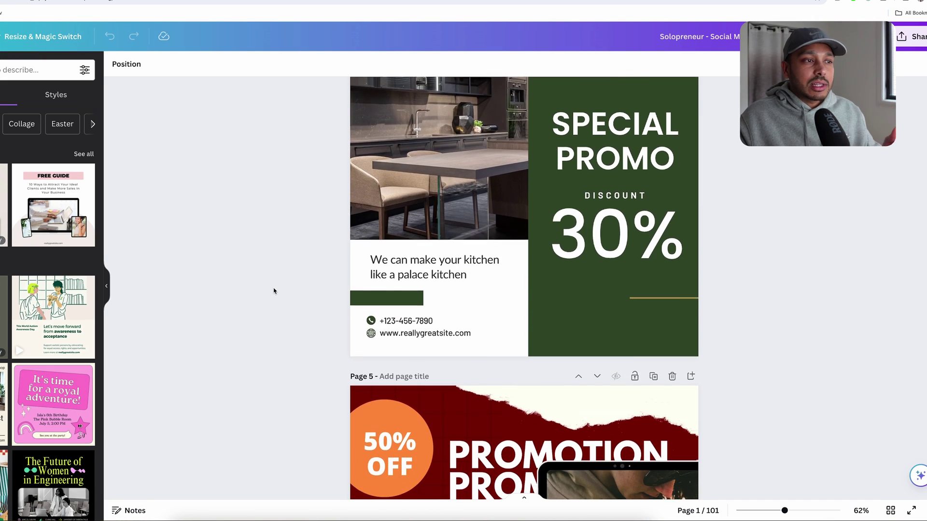
{"action": "scroll", "coordinate": [280, 292], "scroll_direction": "down", "scroll_amount": 20}
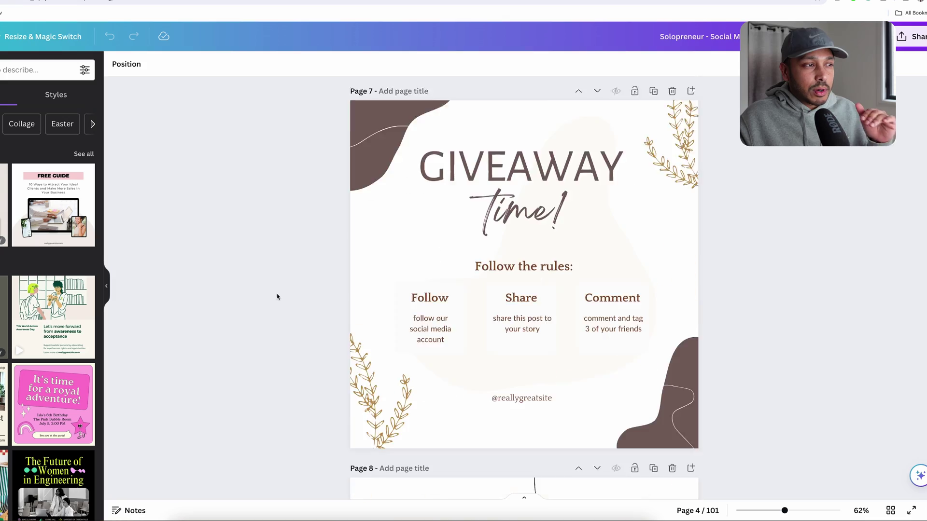
{"action": "scroll", "coordinate": [287, 292], "scroll_direction": "down", "scroll_amount": 20}
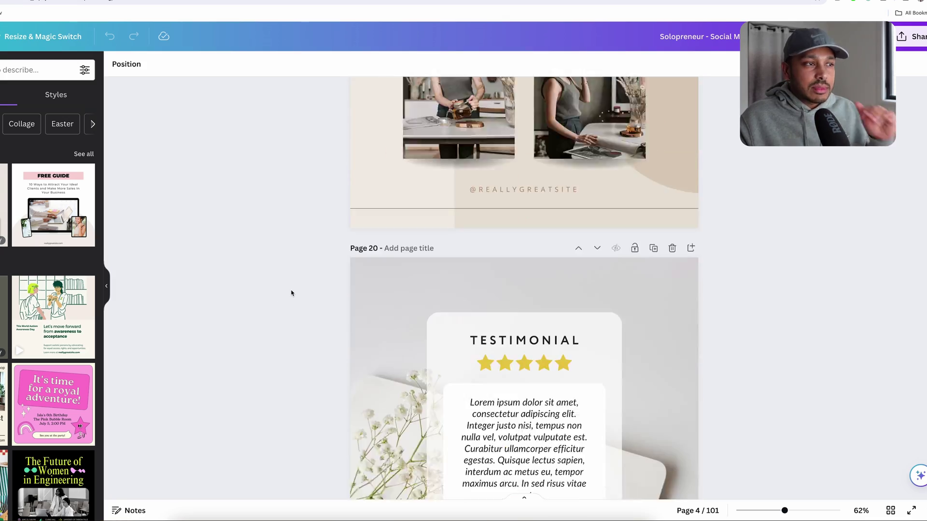
{"action": "scroll", "coordinate": [291, 293], "scroll_direction": "down", "scroll_amount": 20}
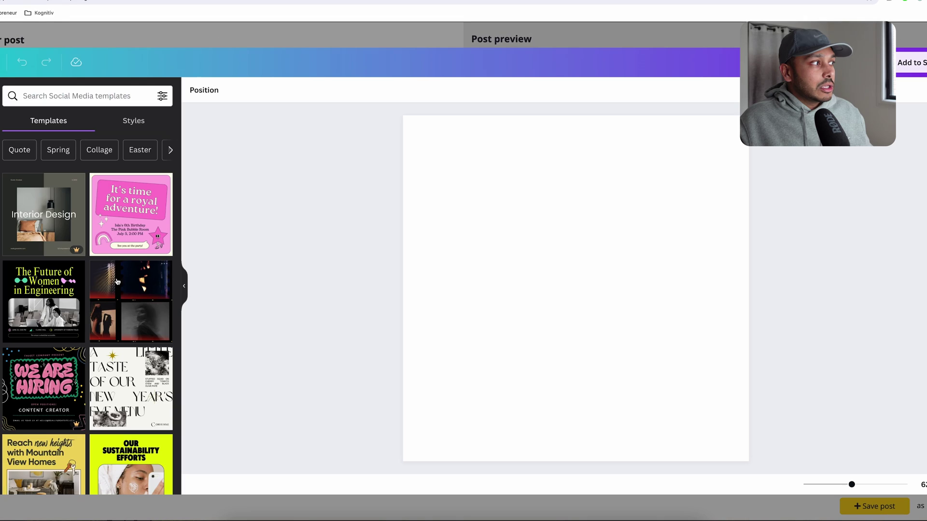
Step: Apply Canva's Black Simple Interior Design Instagram Post template and send it to SocialBee
{"action": "left_click", "coordinate": [34, 227]}
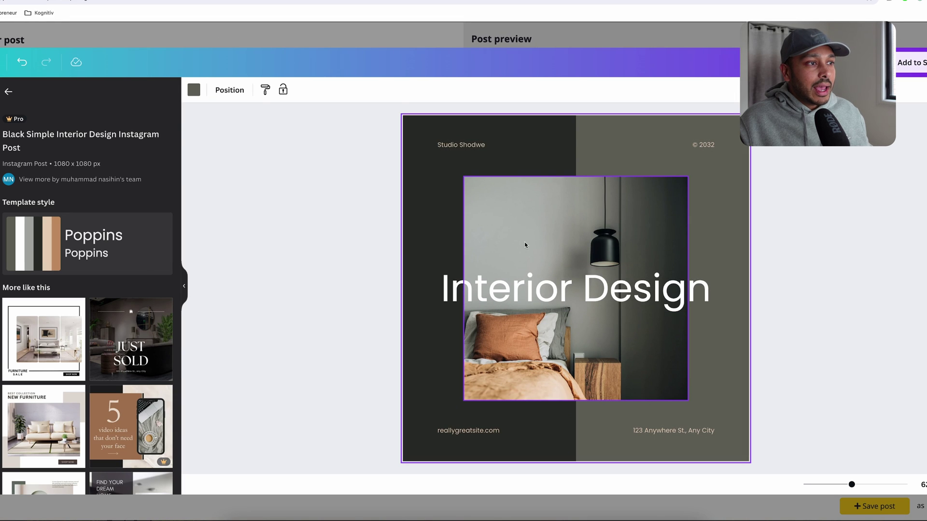
{"action": "left_click", "coordinate": [911, 62]}
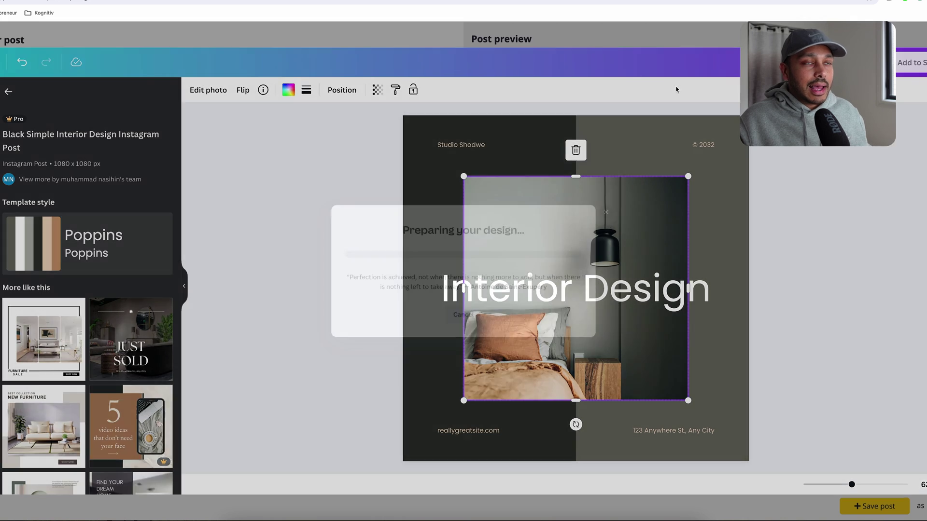